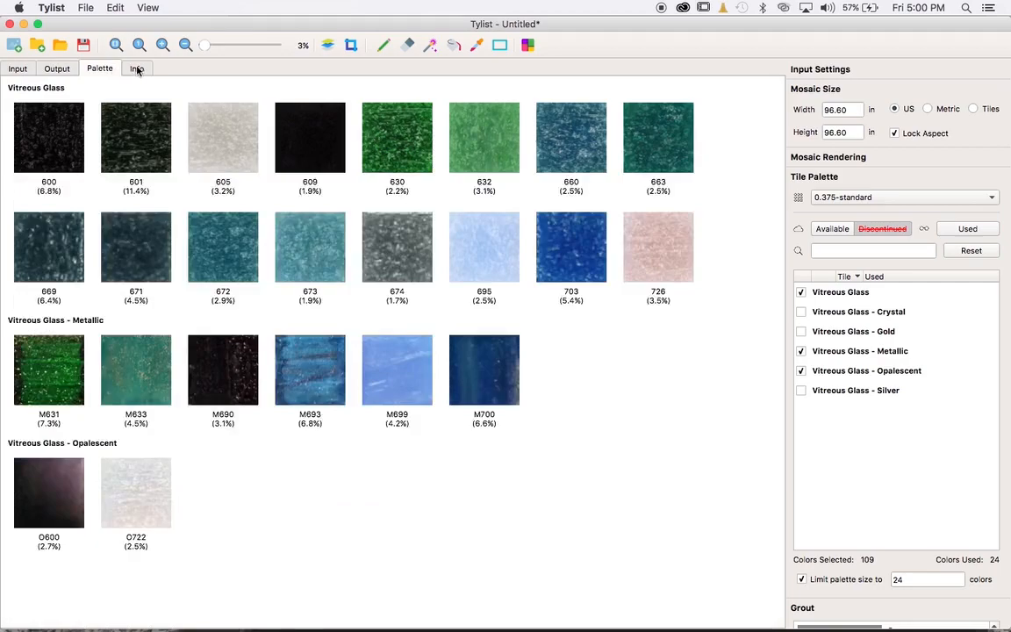
- Compare the input image with the mosaic output up close, and look over the tile palette and project information
{"action": "left_click", "coordinate": [19, 69]}
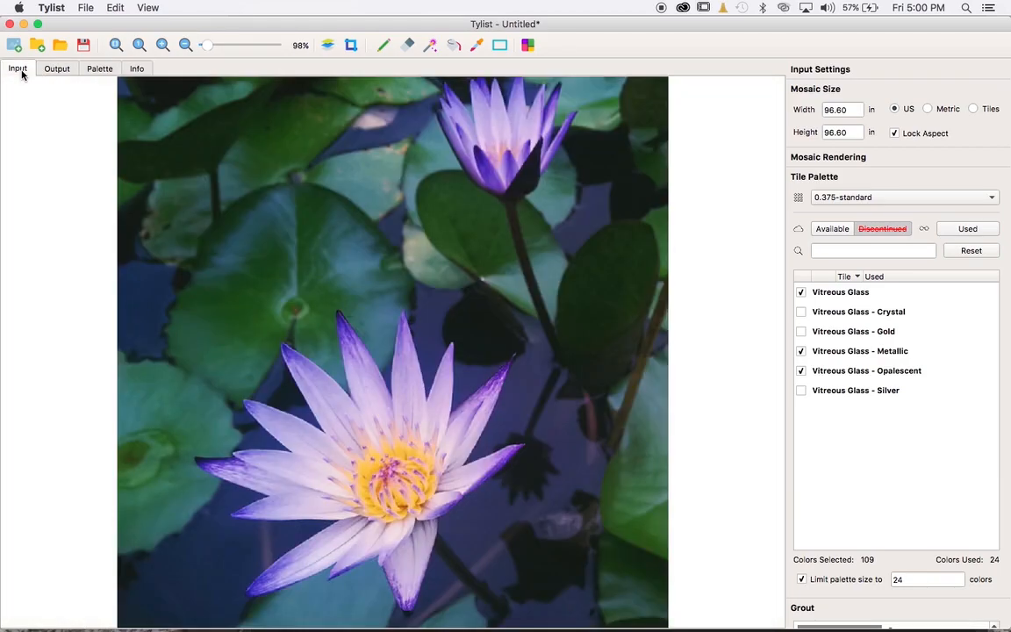
{"action": "scroll", "coordinate": [285, 297], "scroll_direction": "down", "scroll_amount": 4}
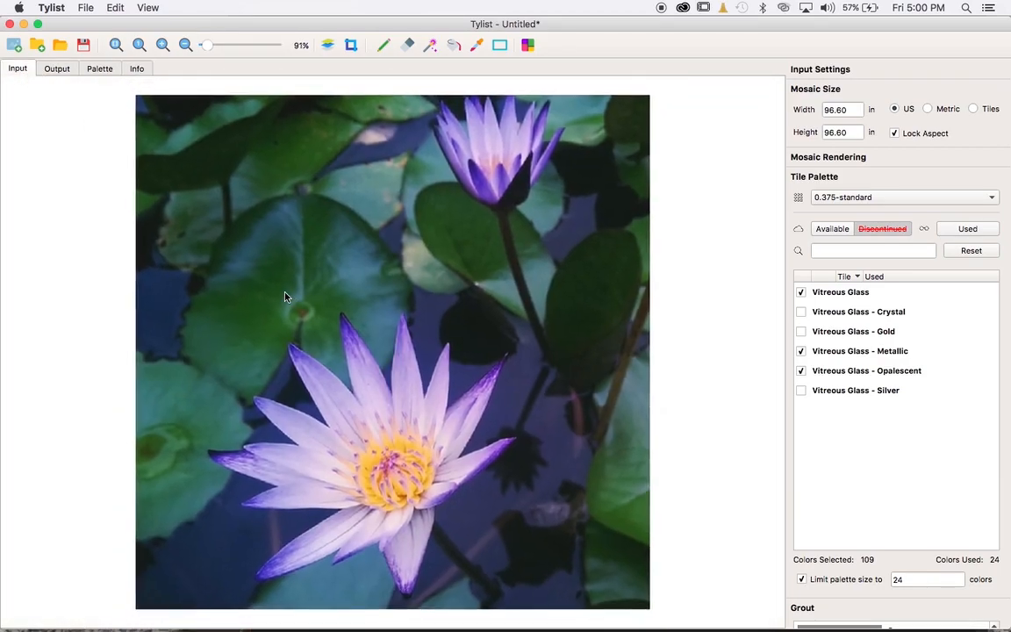
{"action": "left_click", "coordinate": [57, 70]}
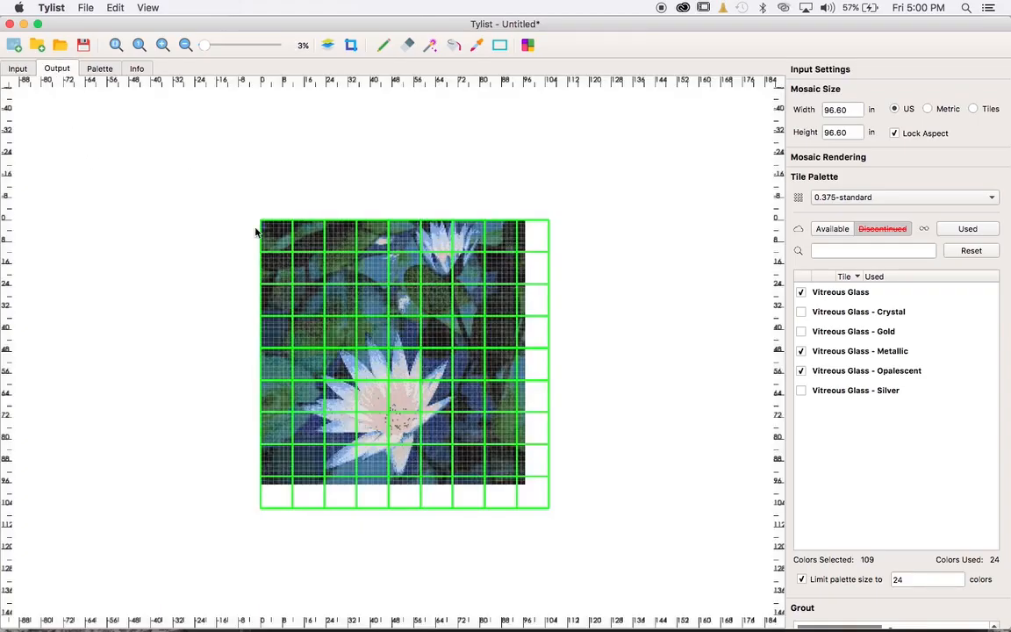
{"action": "scroll", "coordinate": [341, 269], "scroll_direction": "up", "scroll_amount": 10}
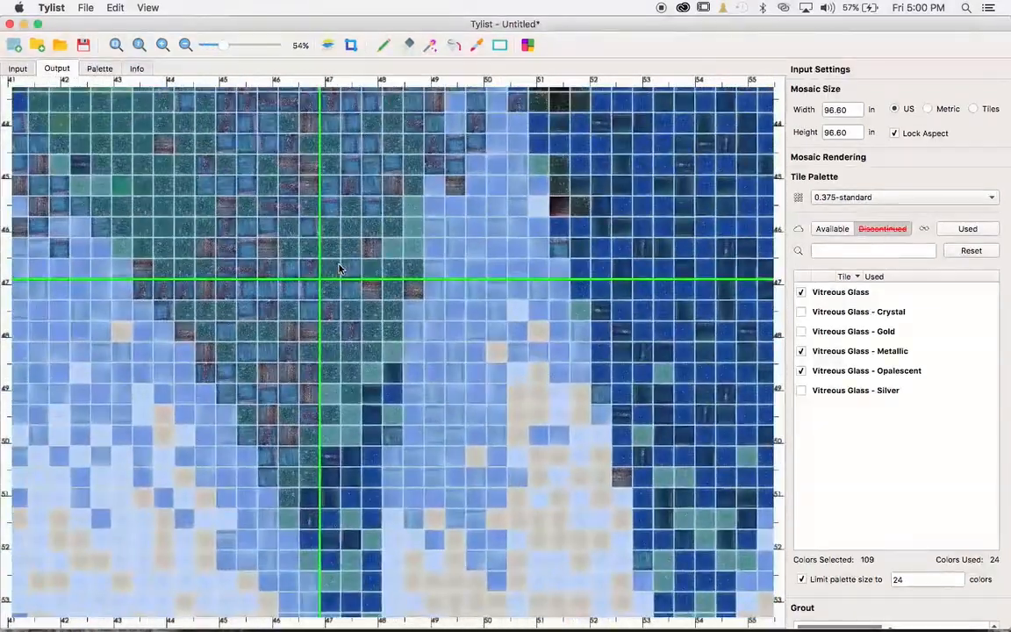
{"action": "scroll", "coordinate": [340, 268], "scroll_direction": "down", "scroll_amount": 10}
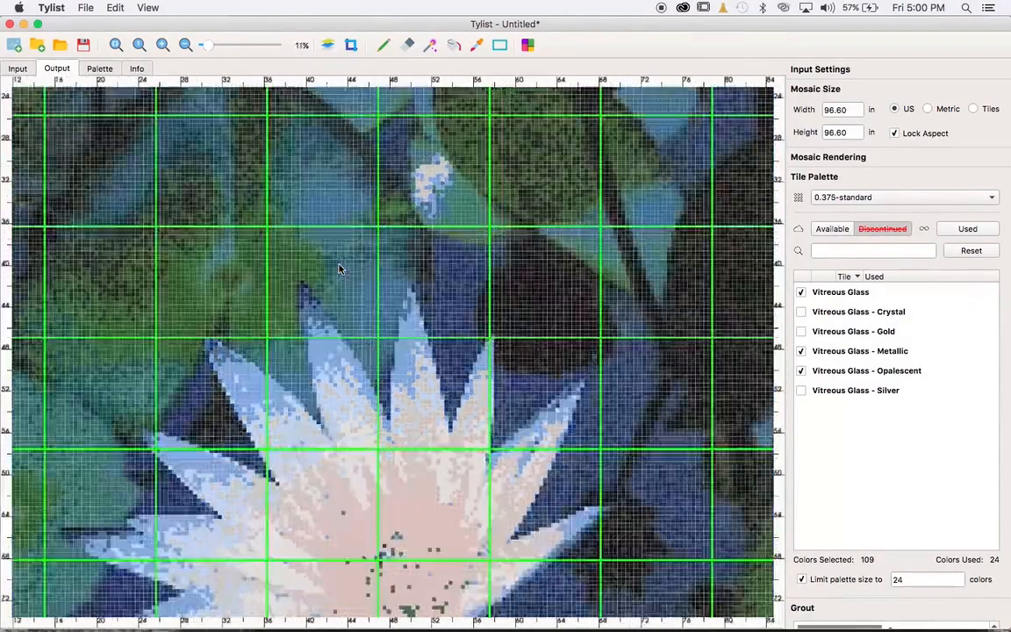
{"action": "scroll", "coordinate": [340, 268], "scroll_direction": "down", "scroll_amount": 8}
{"action": "scroll", "coordinate": [341, 268], "scroll_direction": "up", "scroll_amount": 8}
{"action": "scroll", "coordinate": [340, 268], "scroll_direction": "down", "scroll_amount": 2}
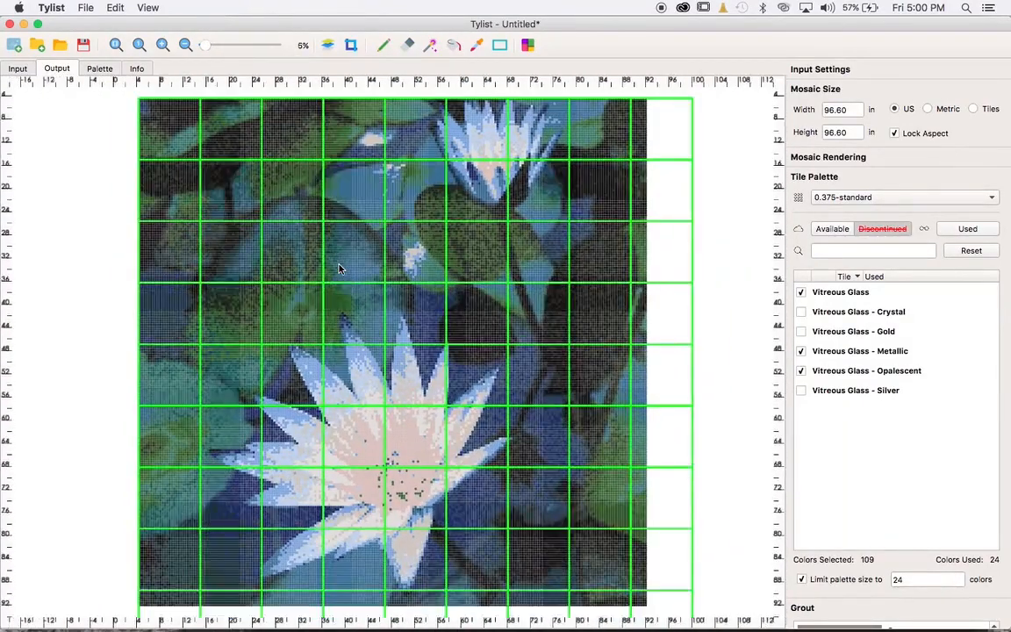
{"action": "left_click", "coordinate": [94, 67]}
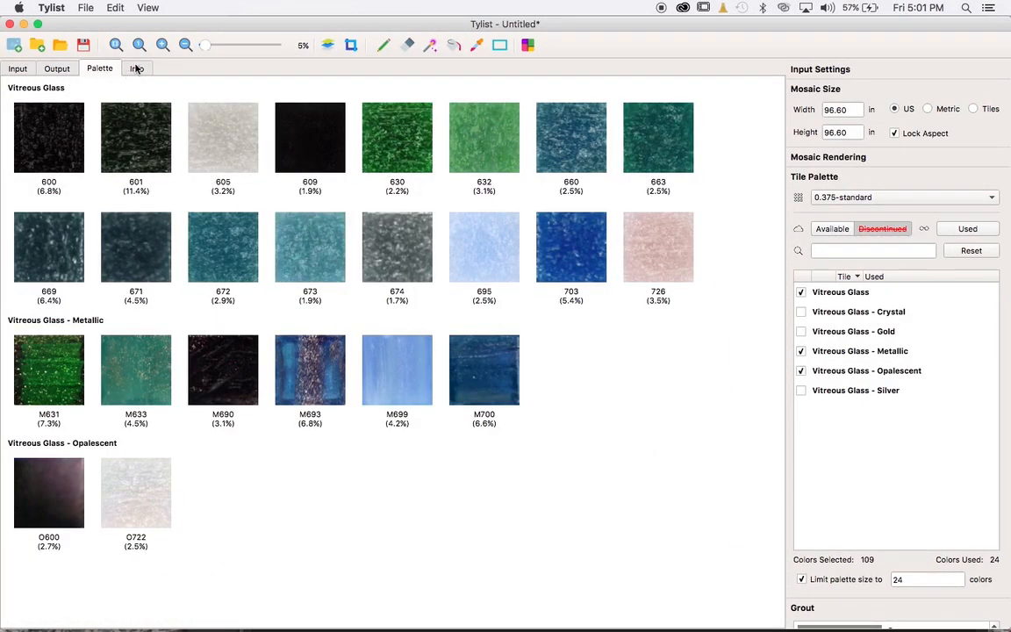
{"action": "left_click", "coordinate": [136, 69]}
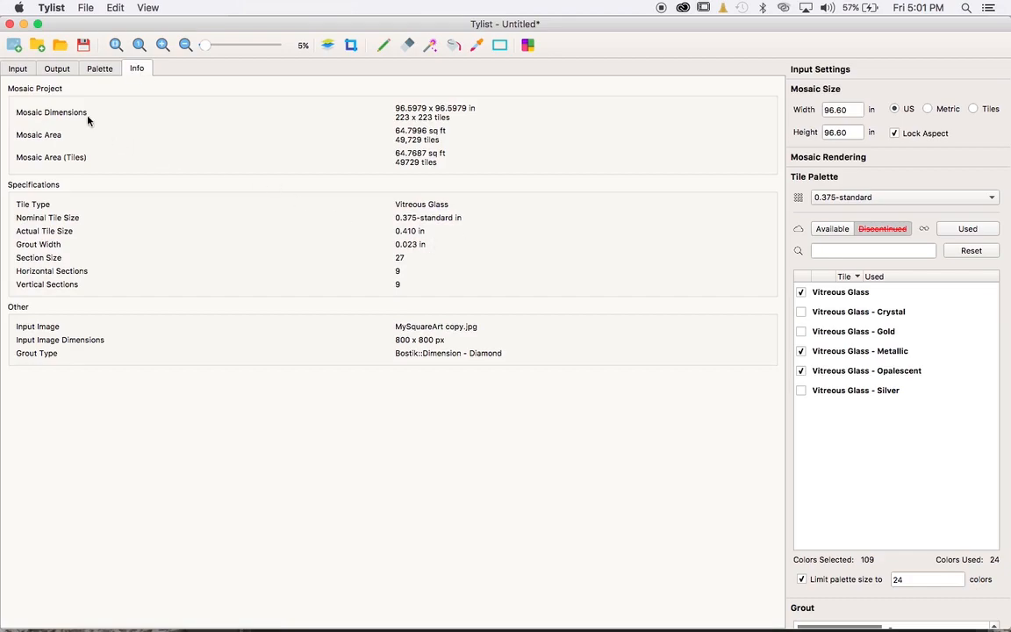
- Hide the green section grid over the mosaic output
{"action": "left_click", "coordinate": [53, 70]}
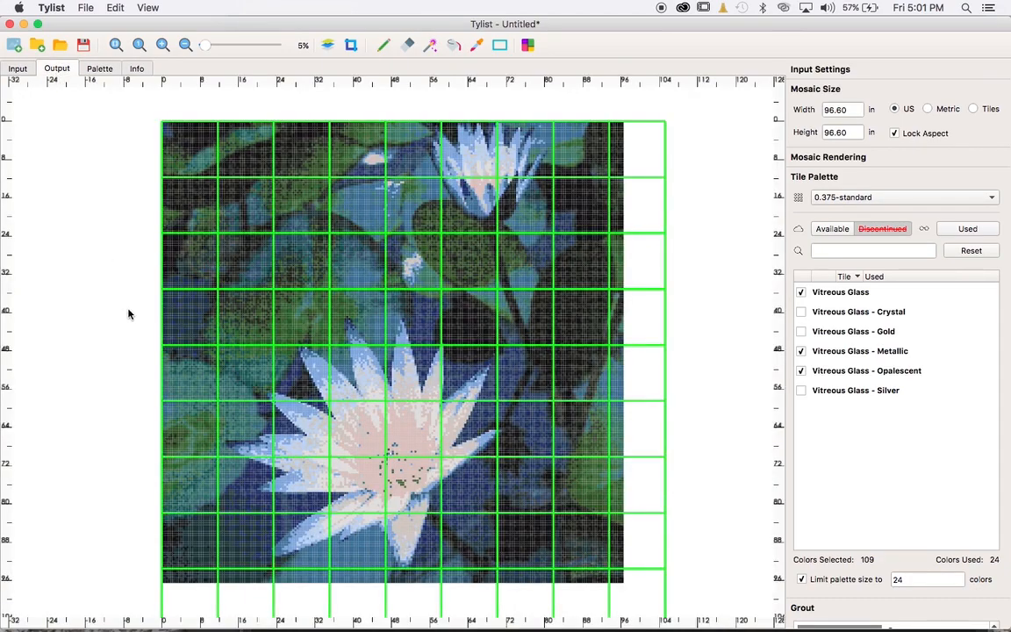
{"action": "scroll", "coordinate": [106, 395], "scroll_direction": "down", "scroll_amount": 2}
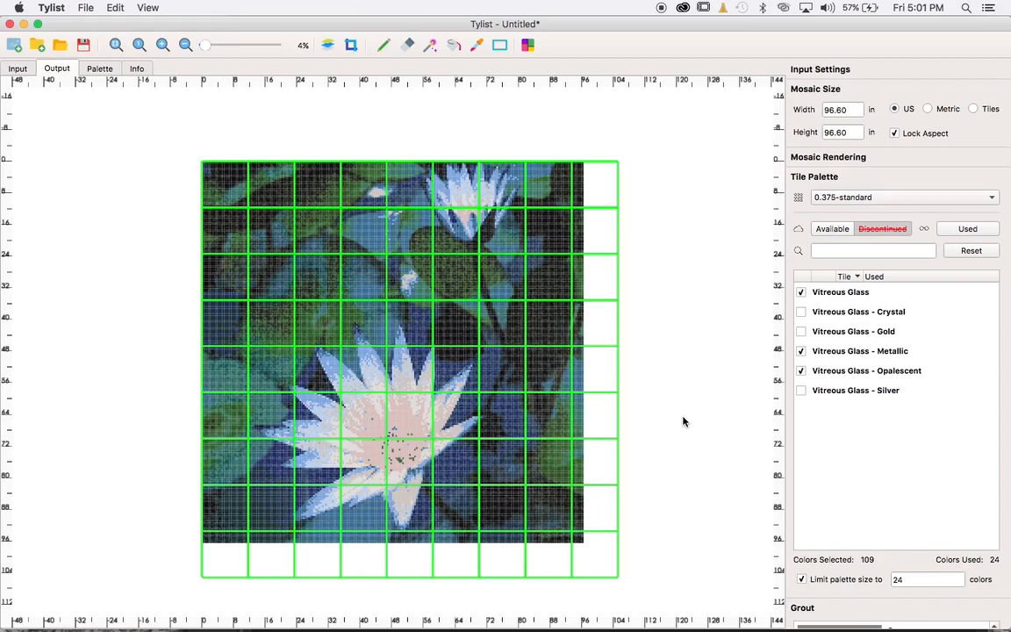
{"action": "key", "text": "super+g"}
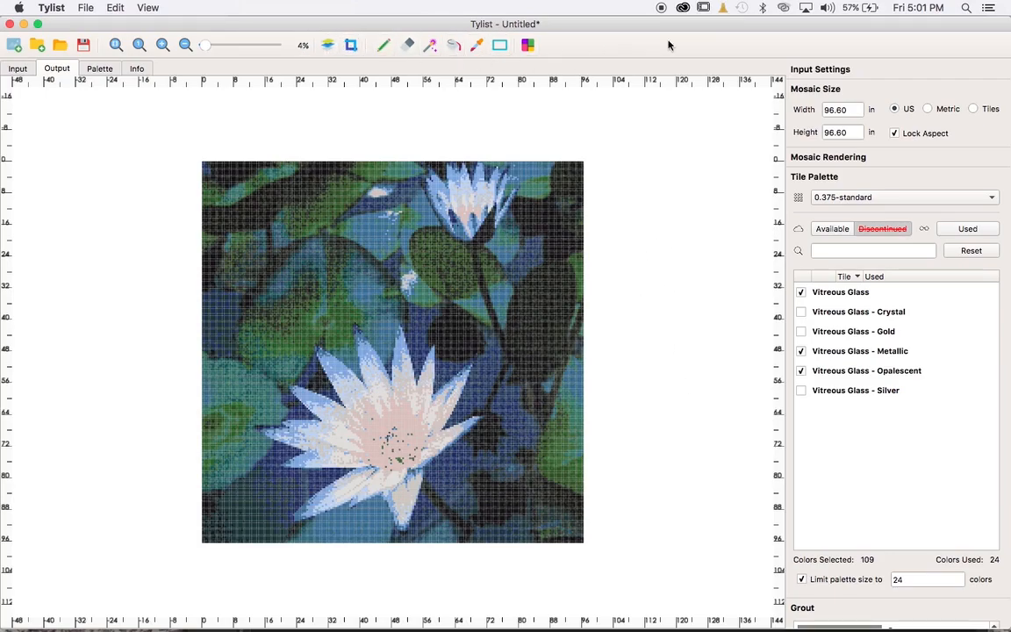
- Collapse the Mosaic Size, Tile Palette and Grout settings
{"action": "left_click", "coordinate": [805, 91]}
{"action": "left_click", "coordinate": [807, 129]}
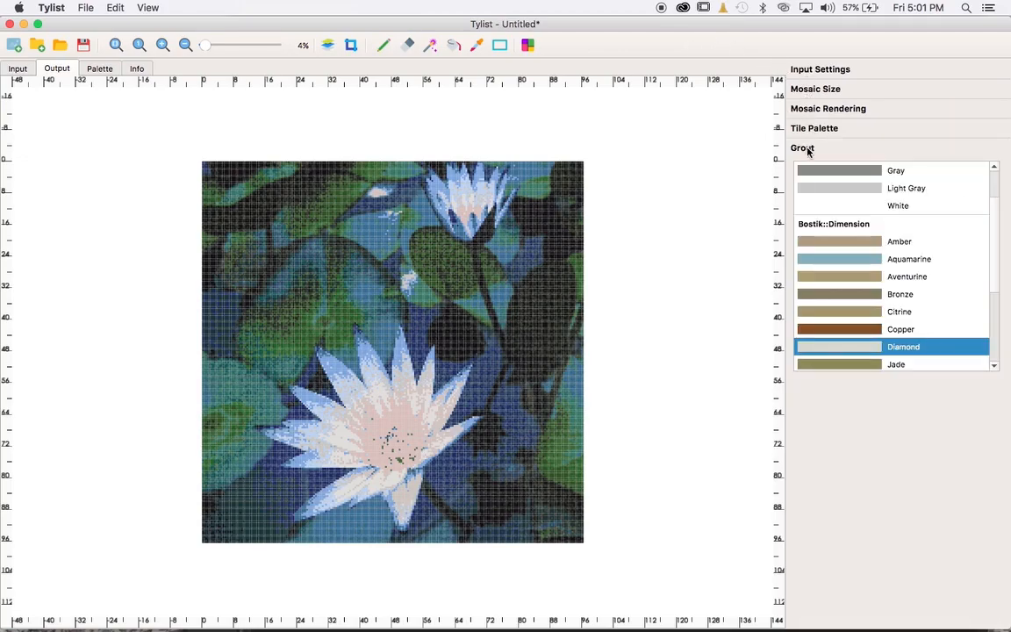
{"action": "left_click", "coordinate": [805, 149]}
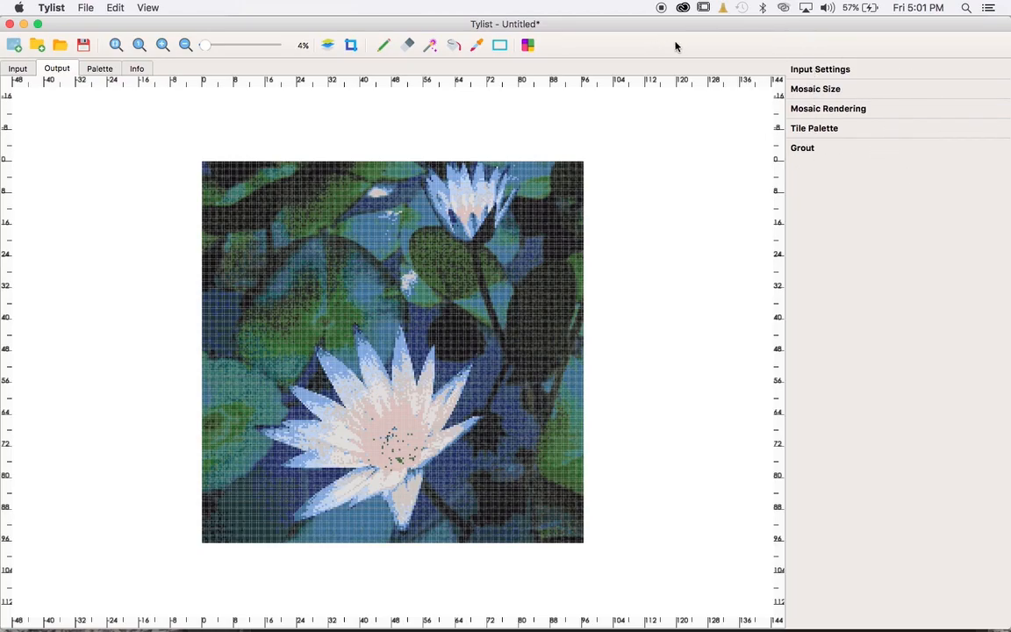
- Expand the Input Settings to show the brightness and contrast controls
{"action": "left_click", "coordinate": [839, 72]}
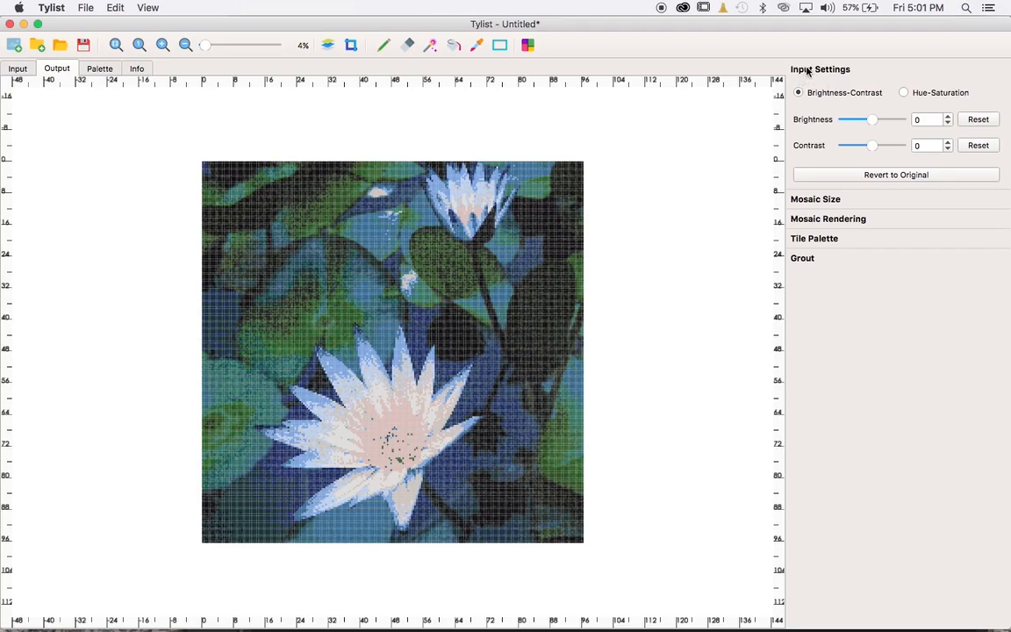
{"action": "left_click", "coordinate": [809, 72]}
{"action": "left_click", "coordinate": [808, 71]}
- Try brightness values of 121 and -85 on the mosaic output, and revert to the original
{"action": "left_click", "coordinate": [898, 120]}
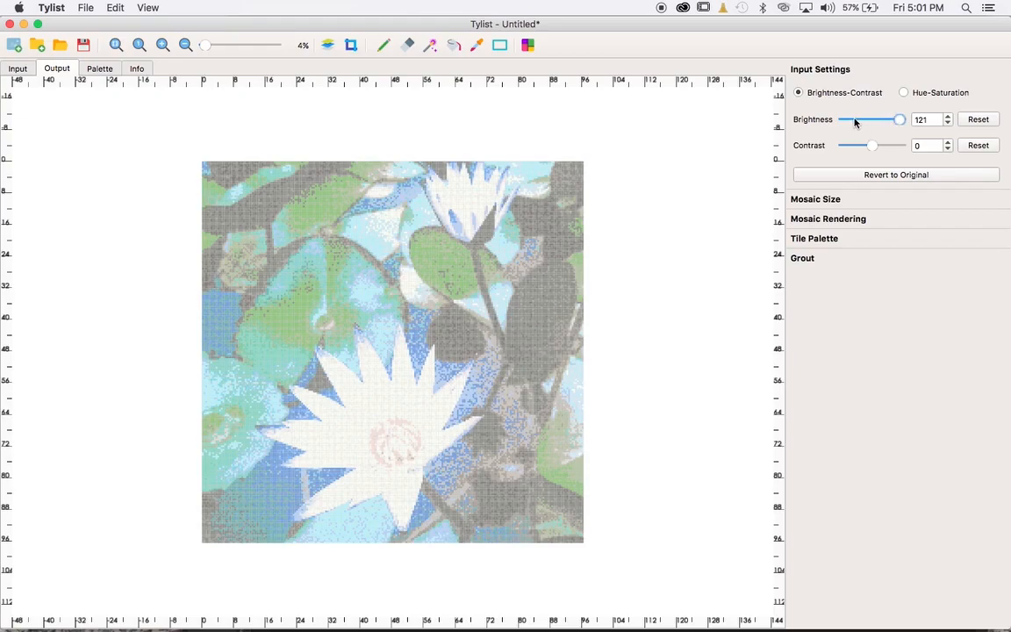
{"action": "left_click", "coordinate": [854, 121]}
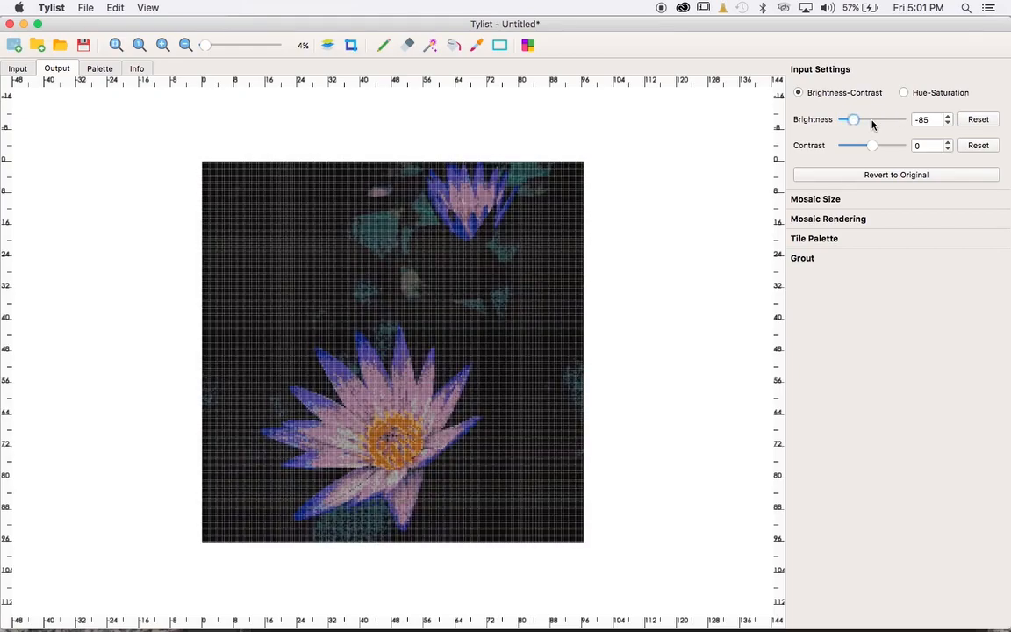
{"action": "left_click", "coordinate": [872, 120]}
{"action": "left_click", "coordinate": [874, 177]}
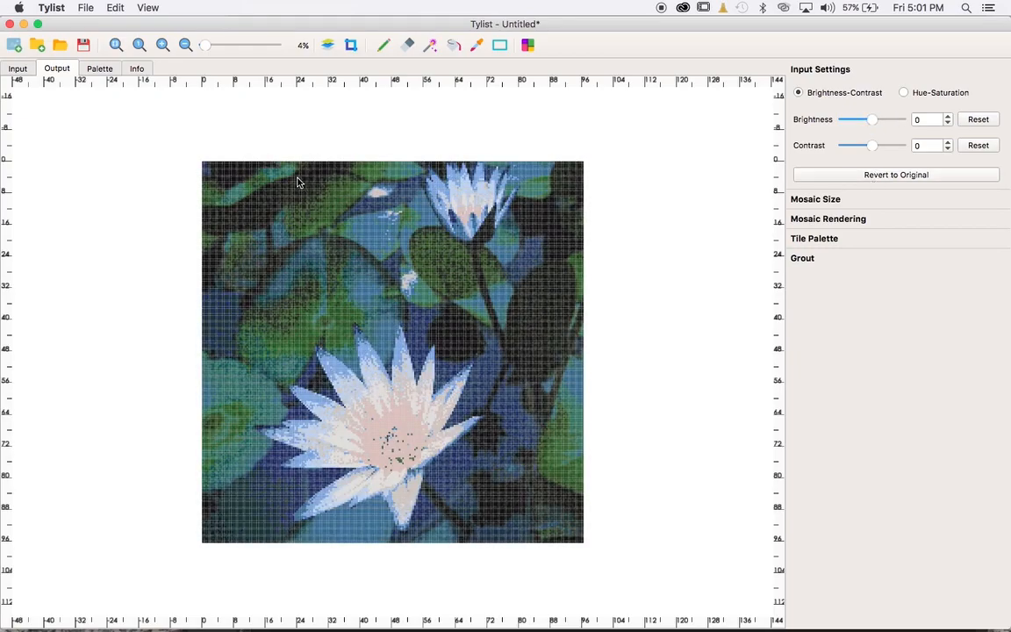
- Try a brightness of 97 while viewing the input image, and revert it to the original
{"action": "left_click", "coordinate": [19, 70]}
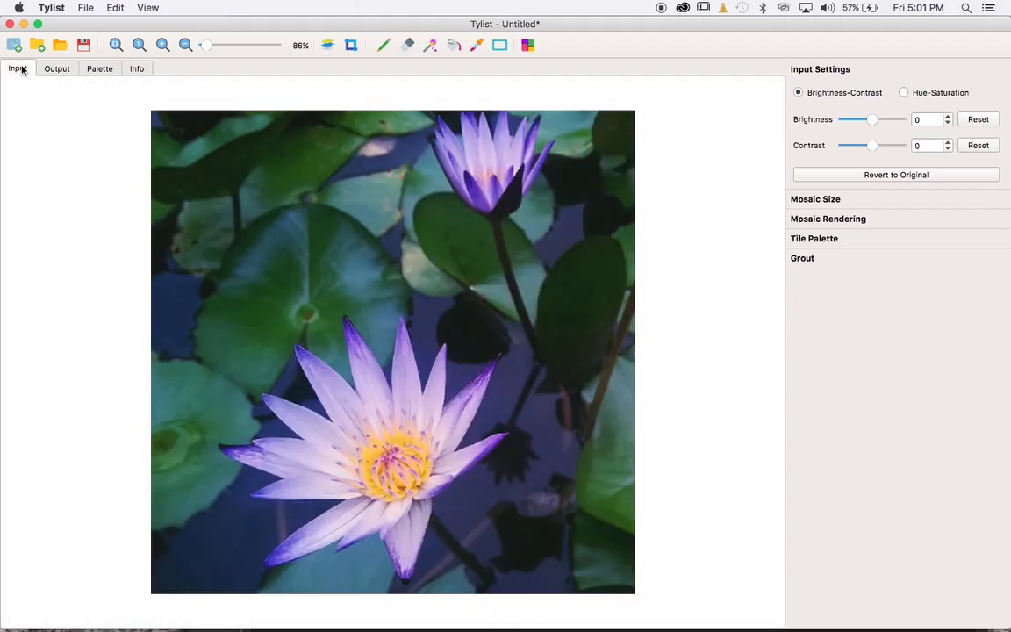
{"action": "left_click", "coordinate": [892, 121]}
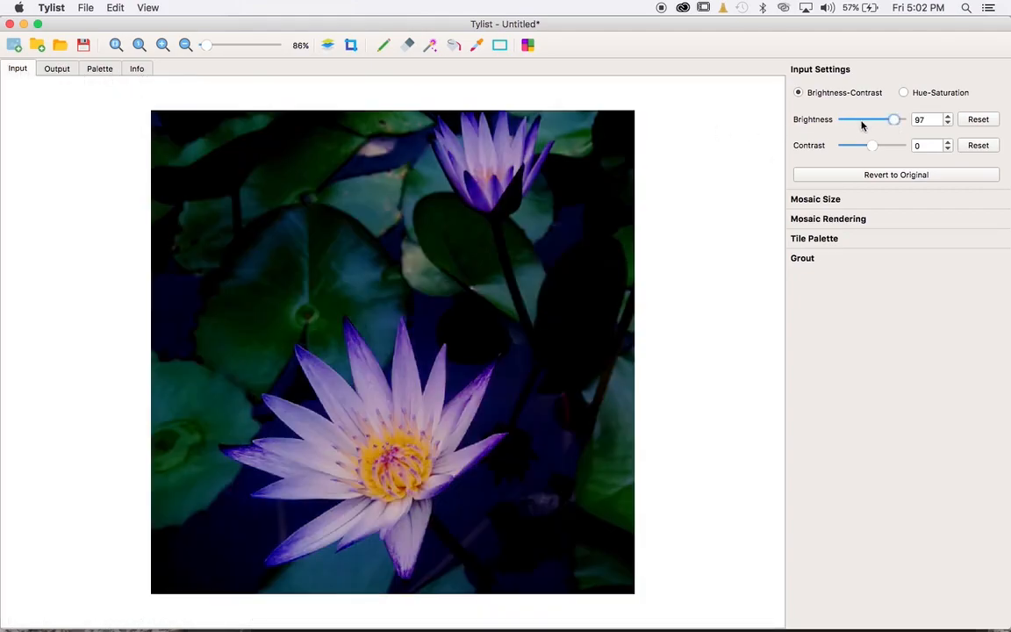
{"action": "left_click", "coordinate": [878, 173]}
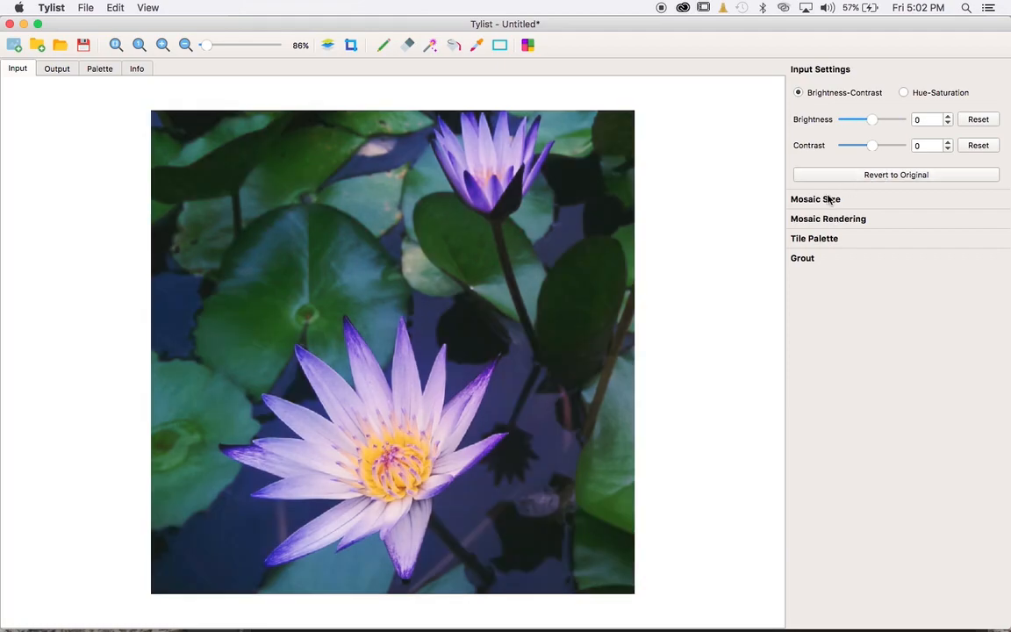
- Check the Mosaic Size settings, return to the mosaic output and expand Mosaic Rendering in their place
{"action": "left_click", "coordinate": [829, 200]}
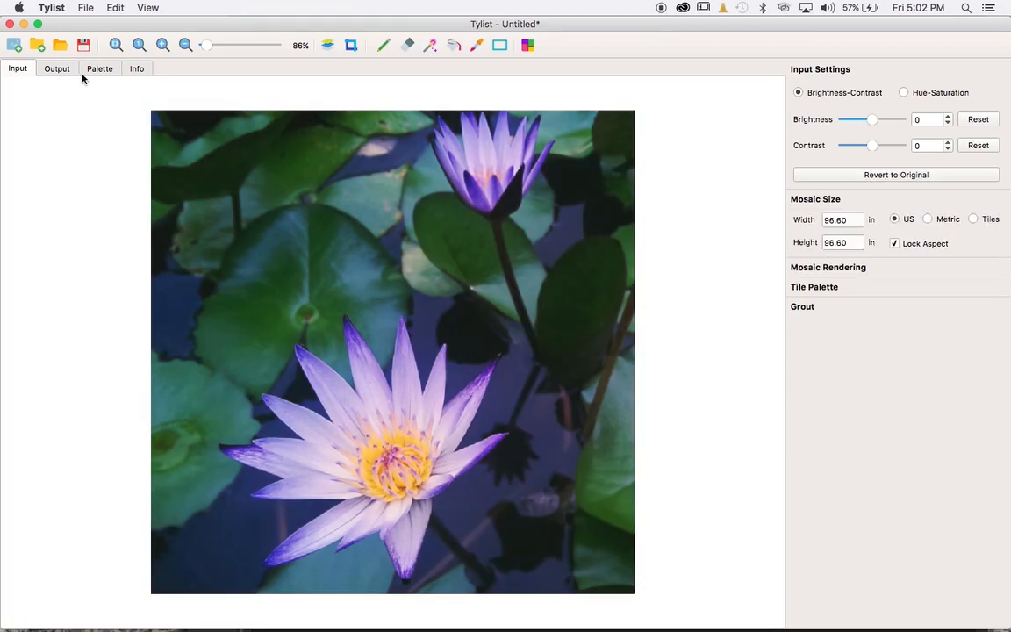
{"action": "left_click", "coordinate": [58, 69]}
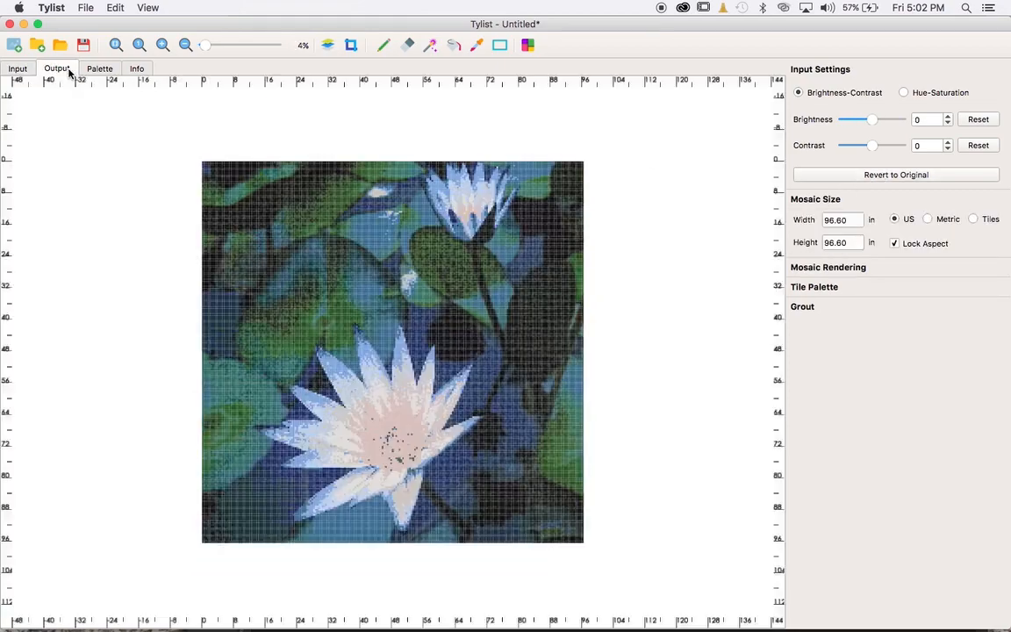
{"action": "left_click", "coordinate": [816, 200]}
{"action": "left_click", "coordinate": [820, 220]}
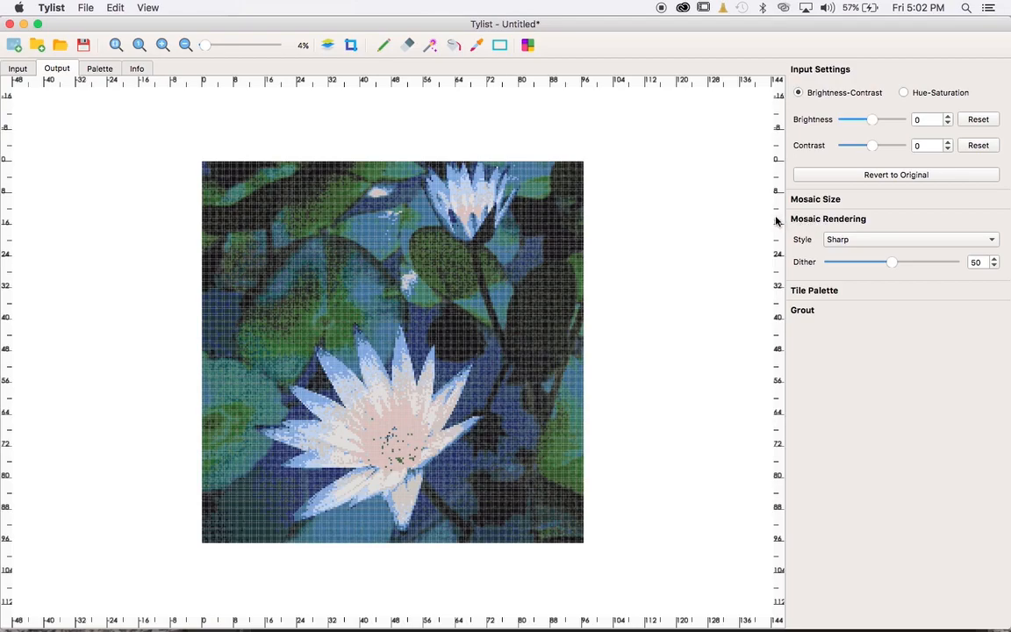
- Look at the available rendering styles and examine the Sharp mosaic at several magnifications
{"action": "left_click", "coordinate": [846, 243]}
{"action": "left_click", "coordinate": [846, 242]}
{"action": "scroll", "coordinate": [484, 351], "scroll_direction": "down", "scroll_amount": 1}
{"action": "scroll", "coordinate": [485, 351], "scroll_direction": "up", "scroll_amount": 2}
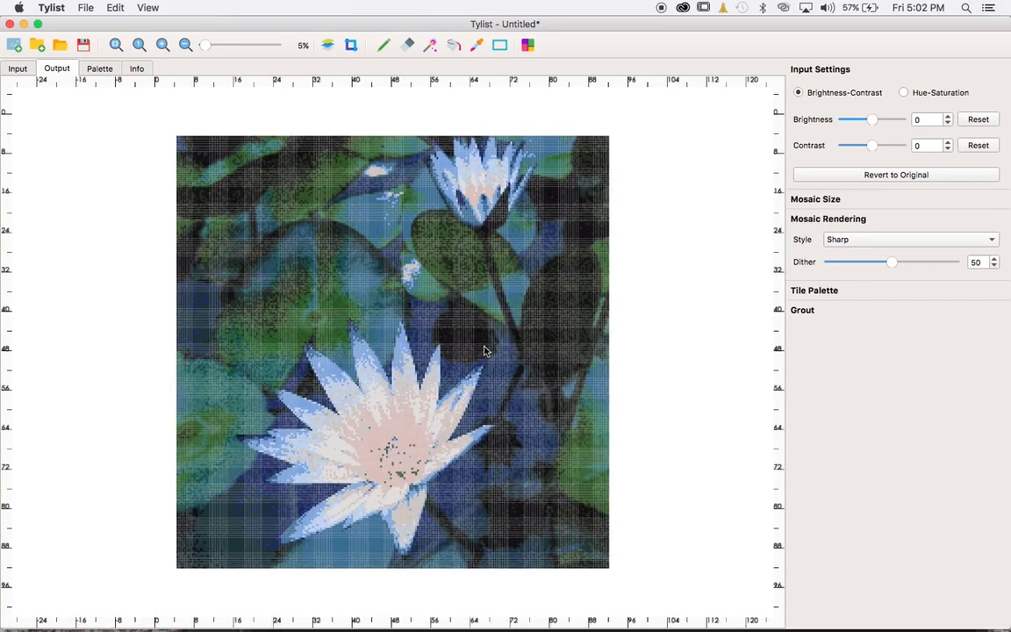
{"action": "scroll", "coordinate": [481, 335], "scroll_direction": "down", "scroll_amount": 3}
{"action": "scroll", "coordinate": [481, 335], "scroll_direction": "down", "scroll_amount": 1}
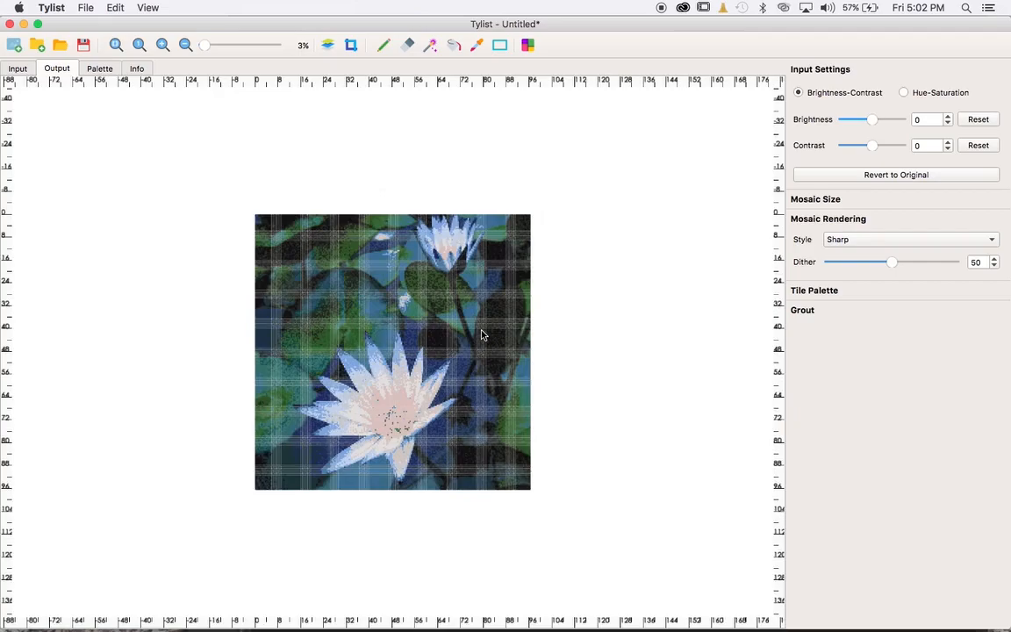
{"action": "scroll", "coordinate": [481, 335], "scroll_direction": "up", "scroll_amount": 5}
{"action": "scroll", "coordinate": [481, 335], "scroll_direction": "down", "scroll_amount": 4}
{"action": "scroll", "coordinate": [481, 335], "scroll_direction": "down", "scroll_amount": 1}
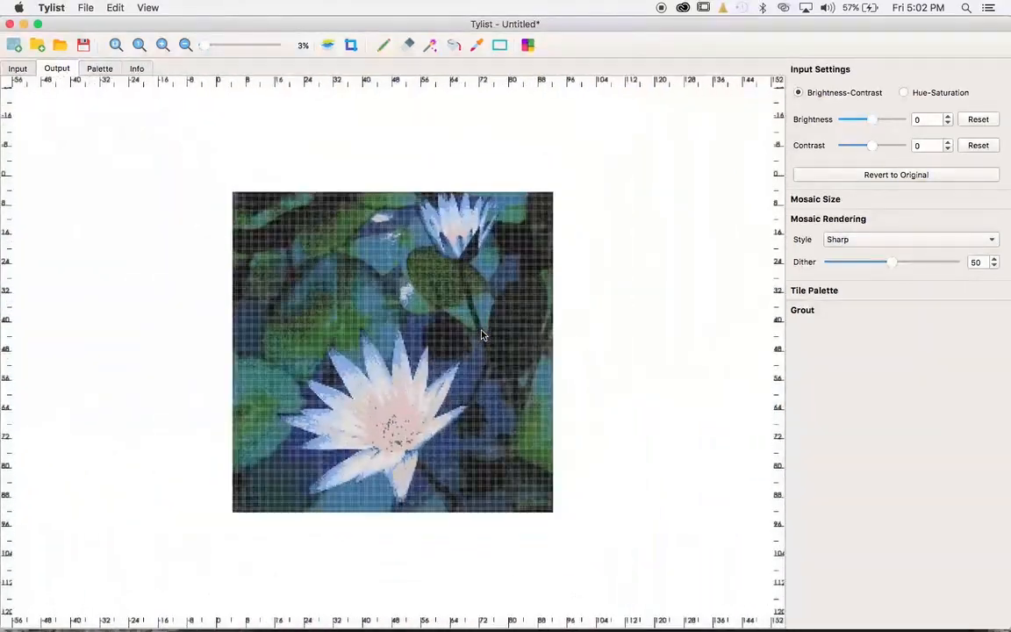
- Compare dither levels of 0, 100, 86 and 58 on the mosaic, and settle on 40
{"action": "left_click", "coordinate": [829, 263]}
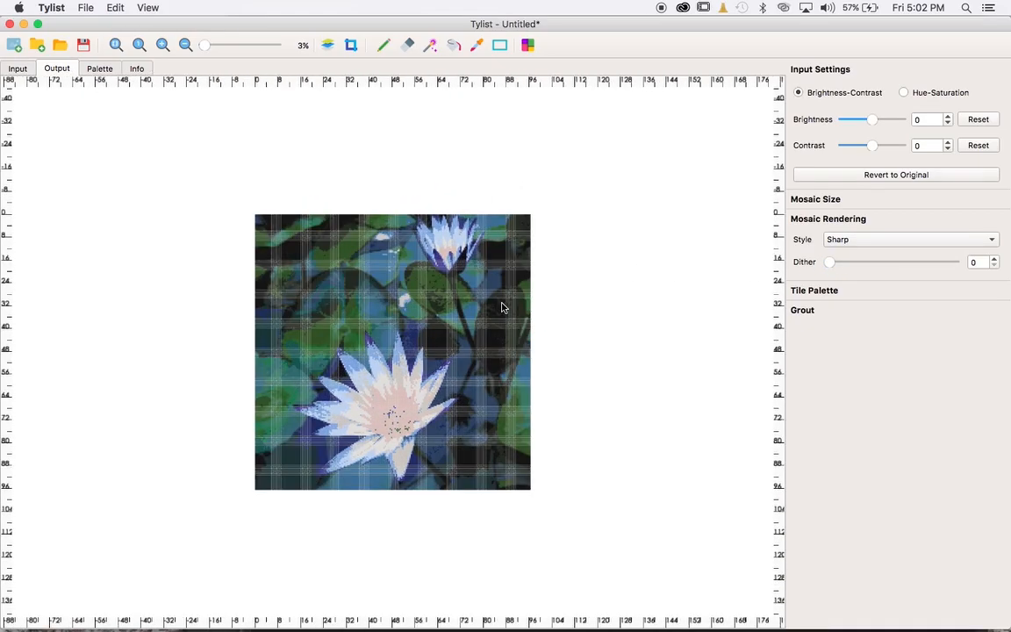
{"action": "scroll", "coordinate": [503, 307], "scroll_direction": "up", "scroll_amount": 5}
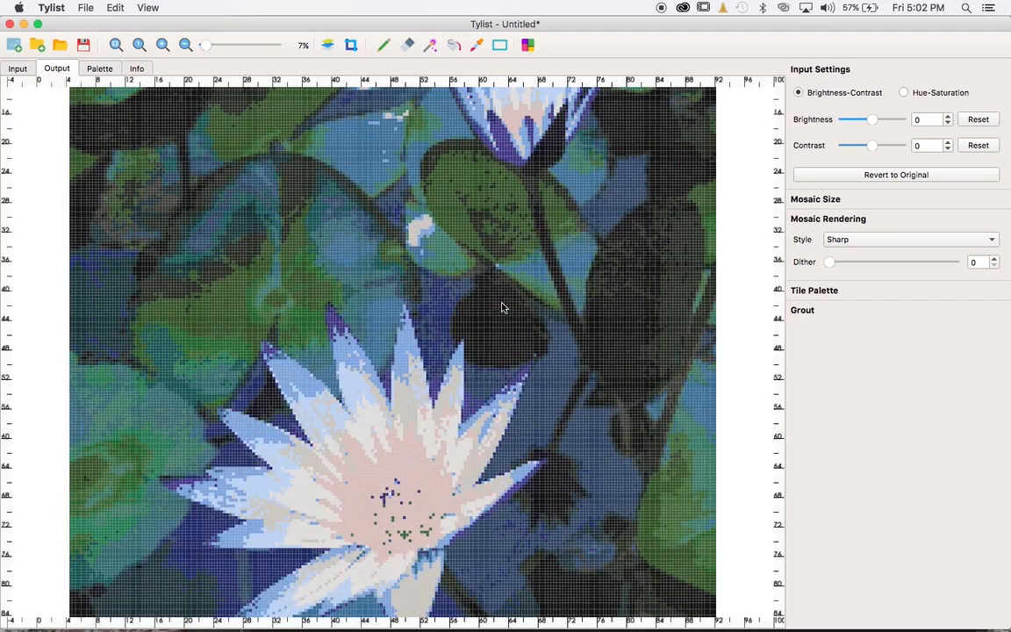
{"action": "left_click", "coordinate": [952, 263]}
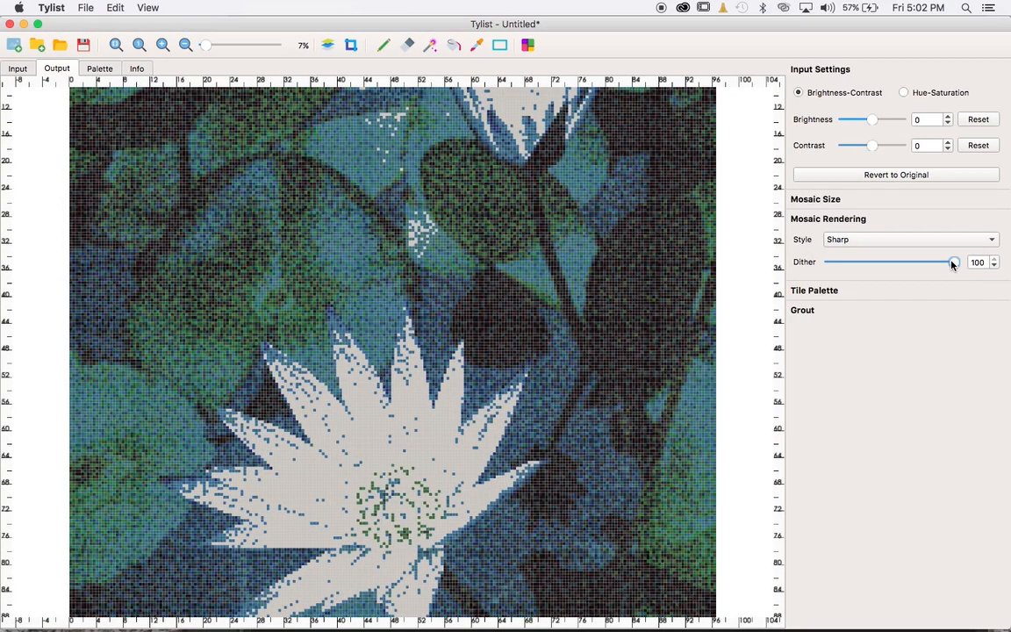
{"action": "left_click", "coordinate": [937, 263]}
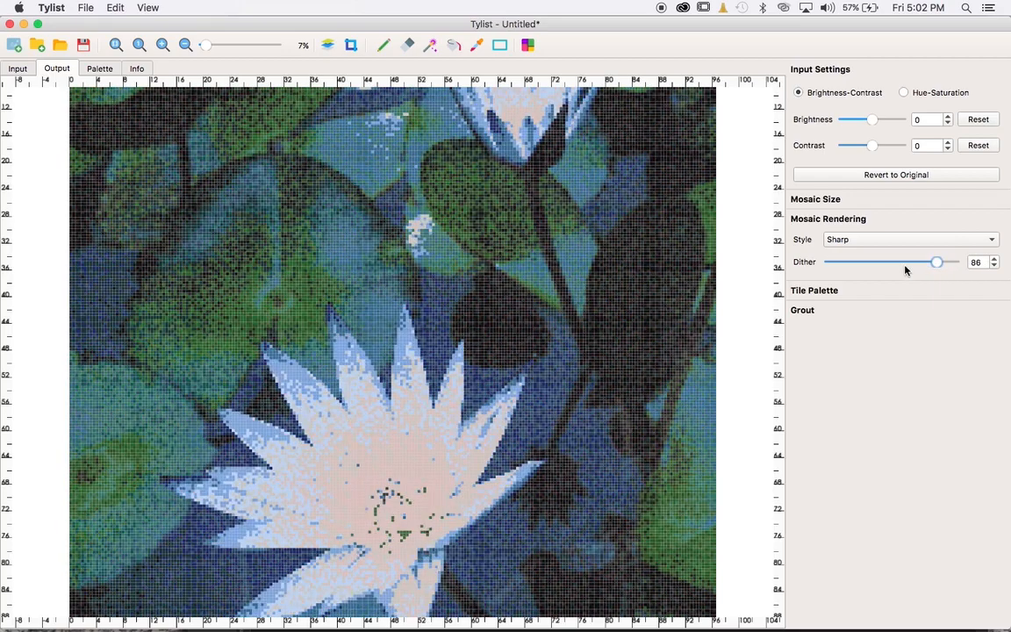
{"action": "left_click", "coordinate": [901, 263]}
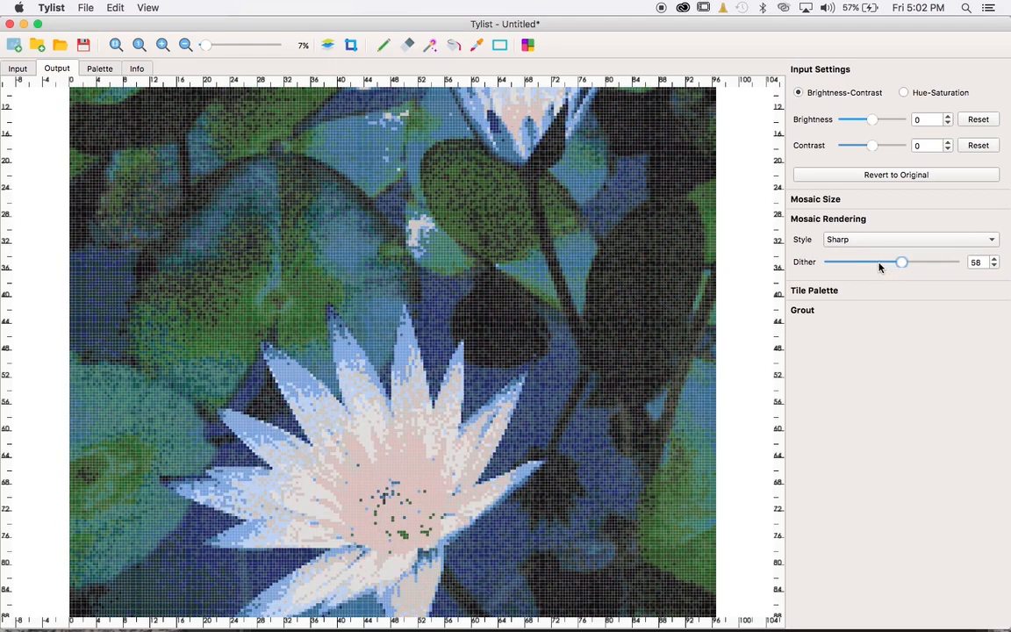
{"action": "left_click", "coordinate": [879, 264]}
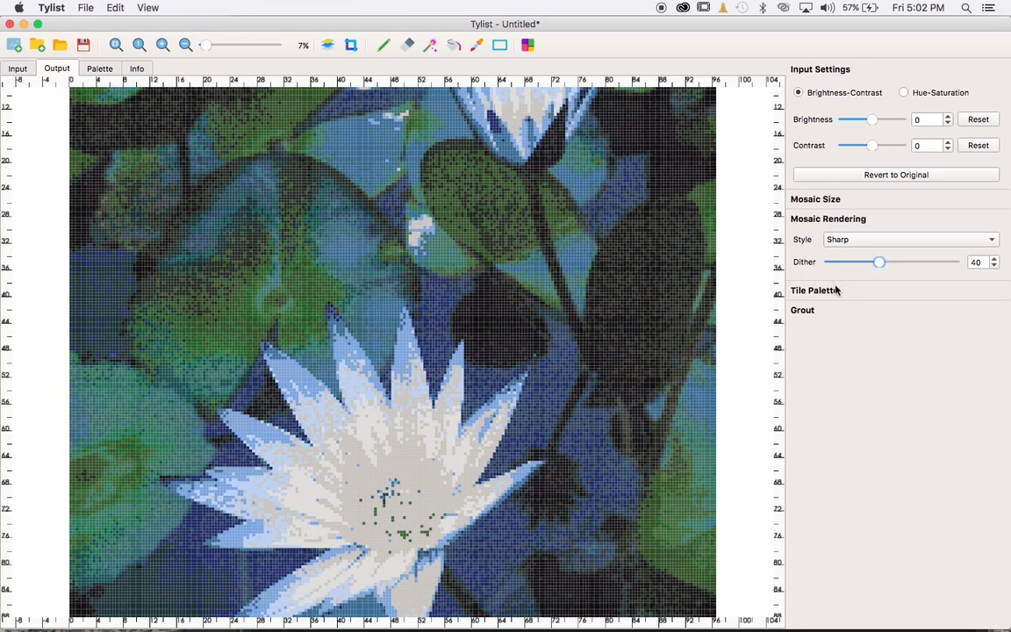
- Collapse Mosaic Rendering, expand the Tile Palette settings and list the individual tiles in the Vitreous Glass group
{"action": "left_click", "coordinate": [825, 221]}
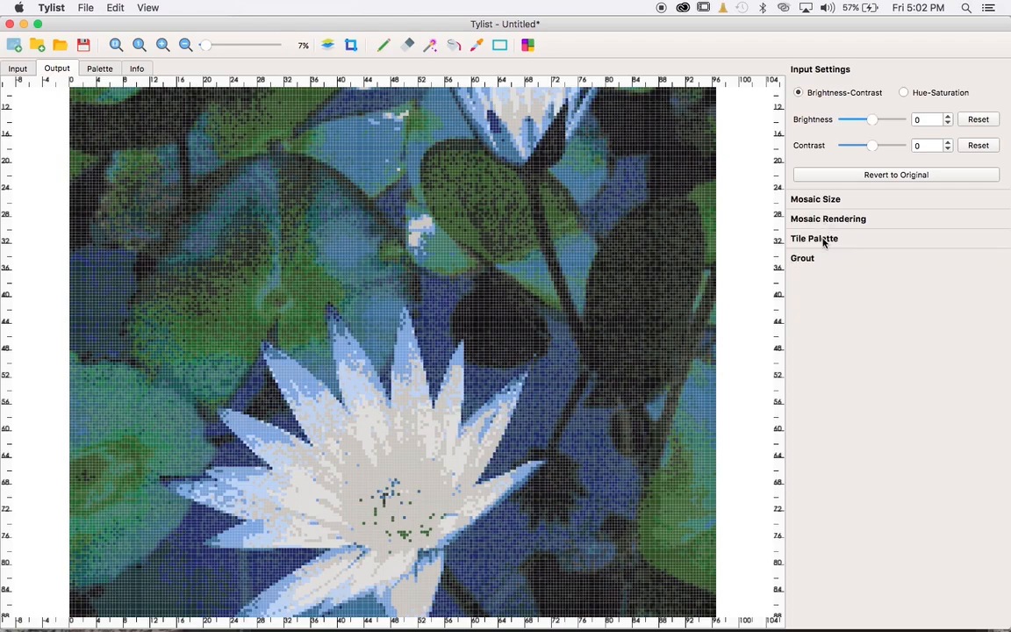
{"action": "left_click", "coordinate": [823, 237]}
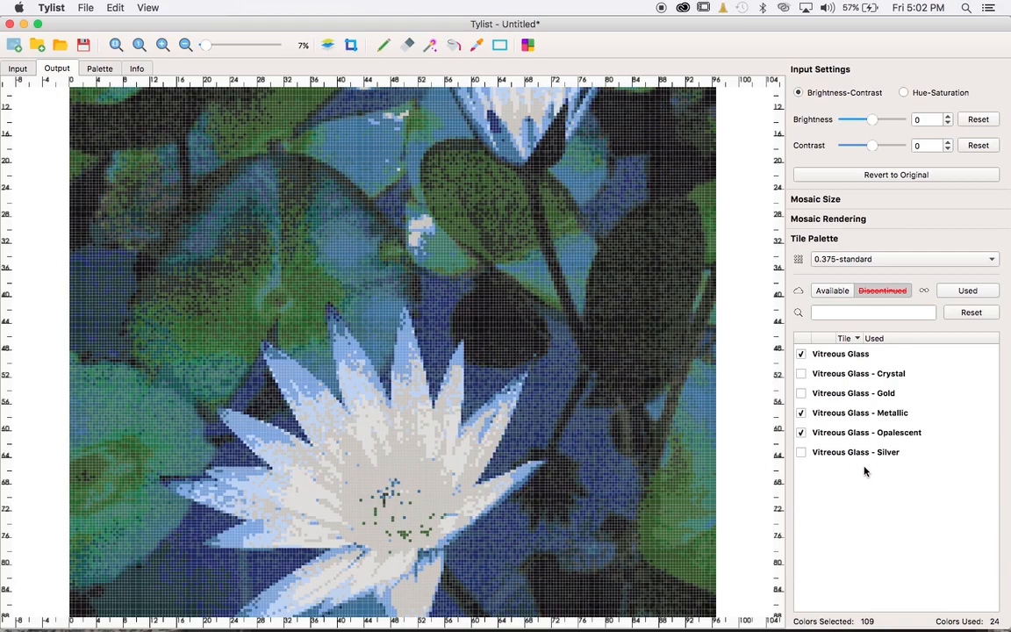
{"action": "double_click", "coordinate": [862, 355]}
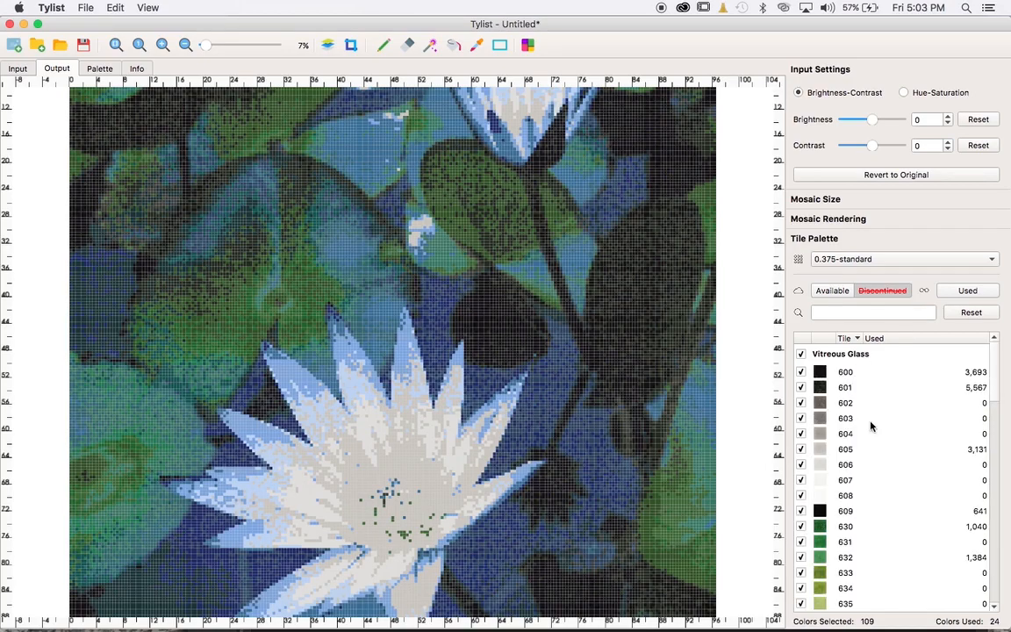
- Look through the tile list with its usage counts and deselect all unused tiles from the palette
{"action": "scroll", "coordinate": [871, 425], "scroll_direction": "down", "scroll_amount": 8}
{"action": "scroll", "coordinate": [870, 426], "scroll_direction": "down", "scroll_amount": 10}
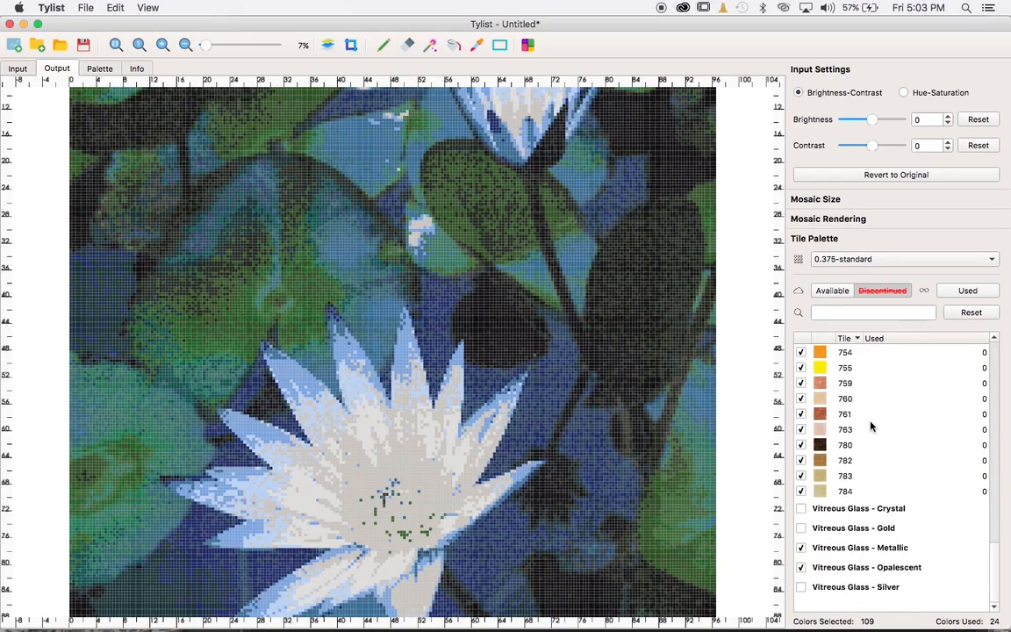
{"action": "scroll", "coordinate": [870, 427], "scroll_direction": "up", "scroll_amount": 15}
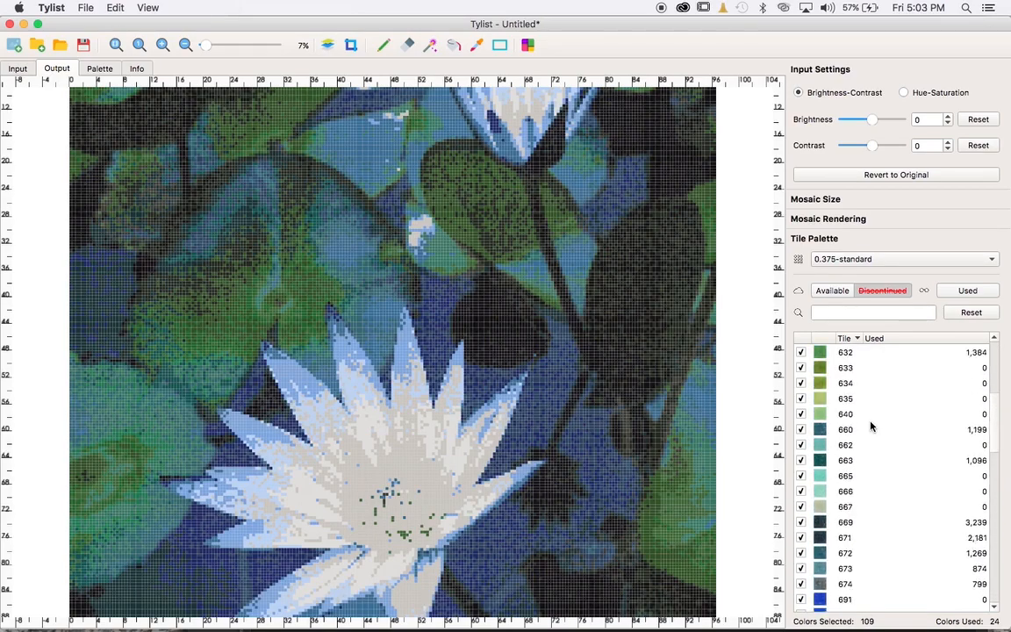
{"action": "scroll", "coordinate": [871, 427], "scroll_direction": "up", "scroll_amount": 1}
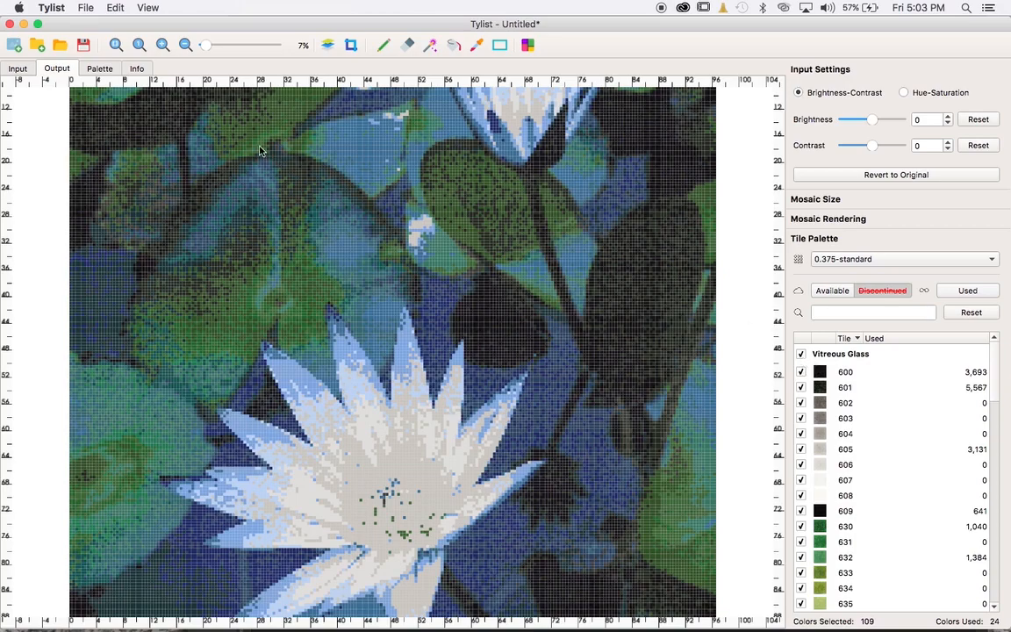
{"action": "left_click", "coordinate": [113, 11]}
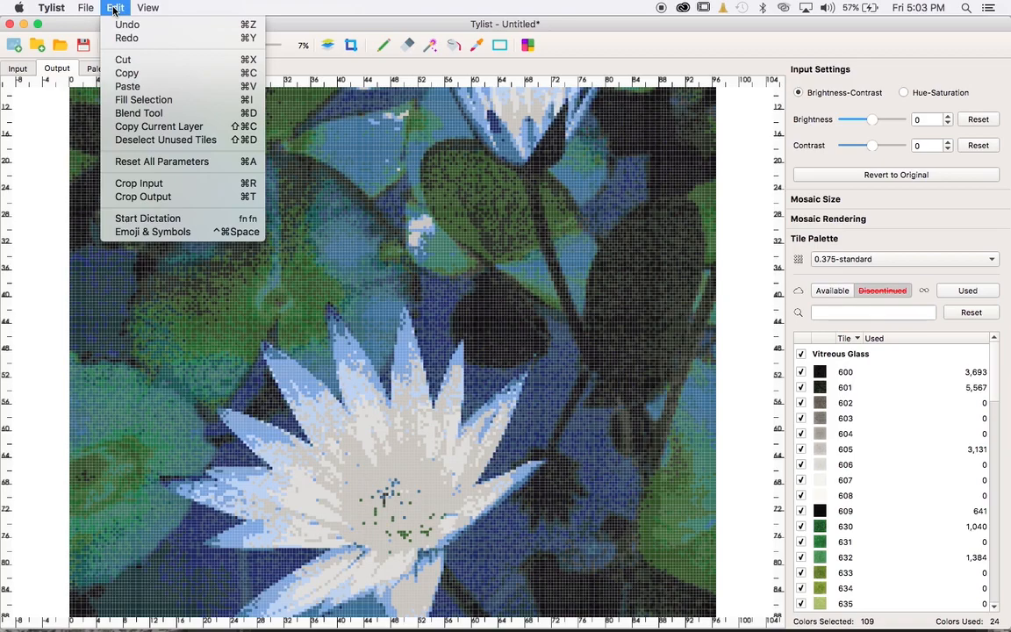
{"action": "left_click", "coordinate": [153, 141]}
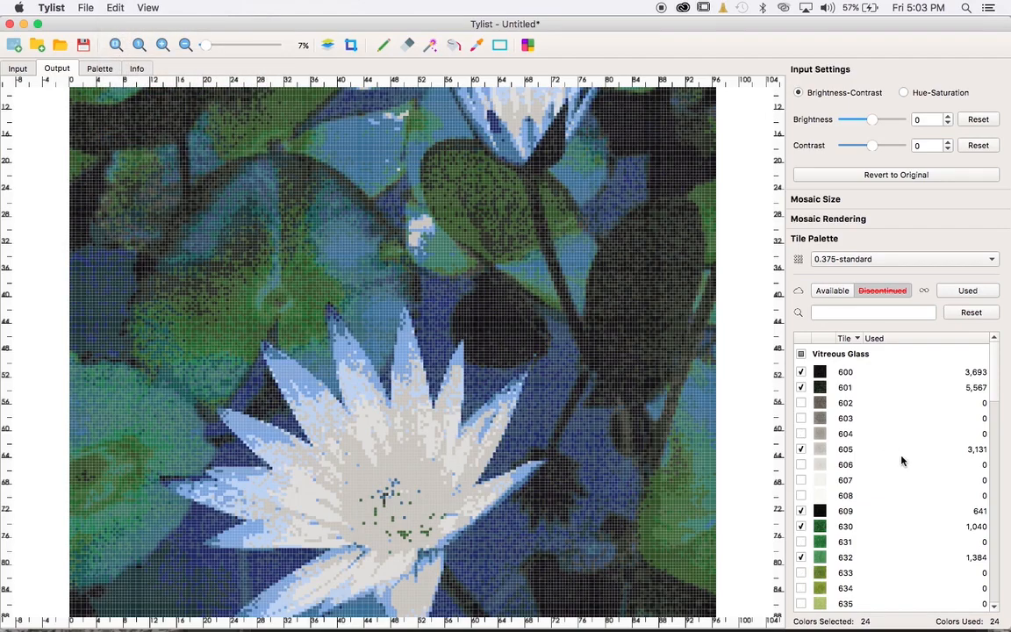
- Review the remaining selected tiles and exclude blue tile 703 from the palette
{"action": "scroll", "coordinate": [901, 460], "scroll_direction": "down", "scroll_amount": 10}
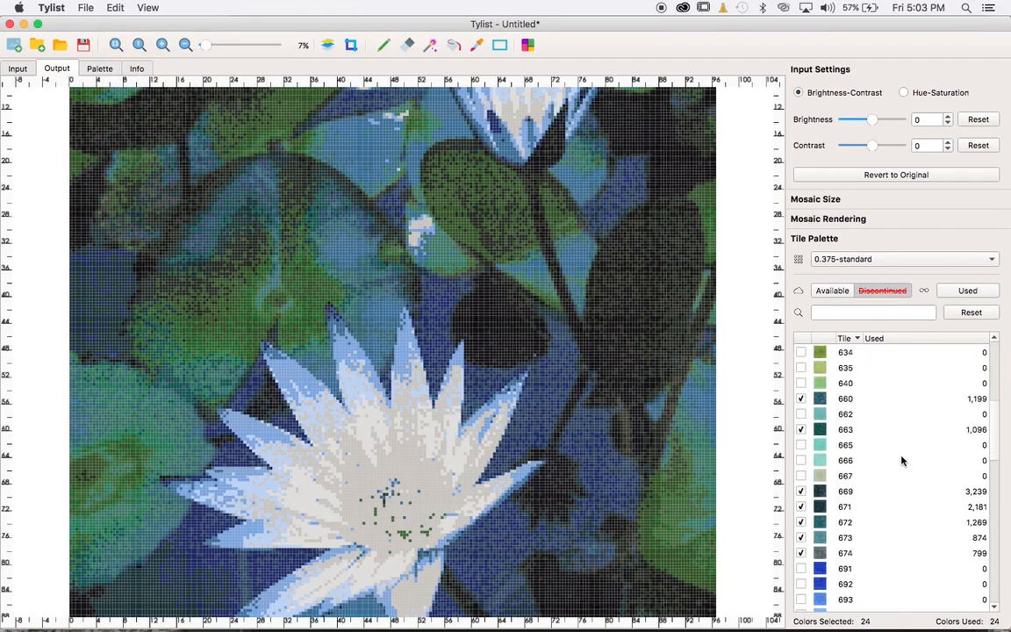
{"action": "scroll", "coordinate": [901, 459], "scroll_direction": "down", "scroll_amount": 10}
{"action": "scroll", "coordinate": [901, 460], "scroll_direction": "down", "scroll_amount": 5}
{"action": "scroll", "coordinate": [901, 459], "scroll_direction": "up", "scroll_amount": 5}
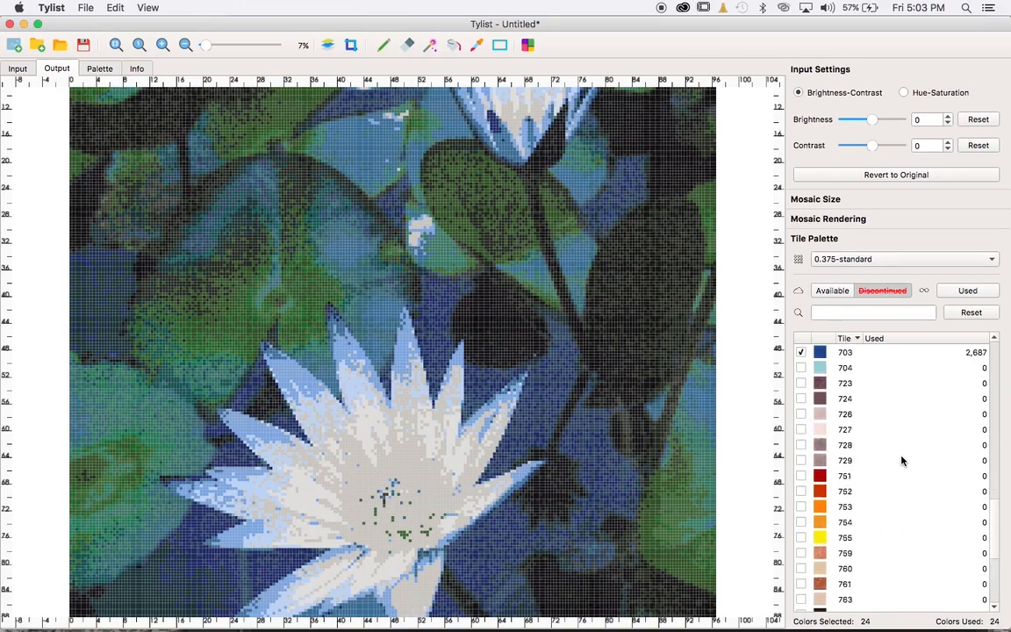
{"action": "scroll", "coordinate": [901, 460], "scroll_direction": "up", "scroll_amount": 3}
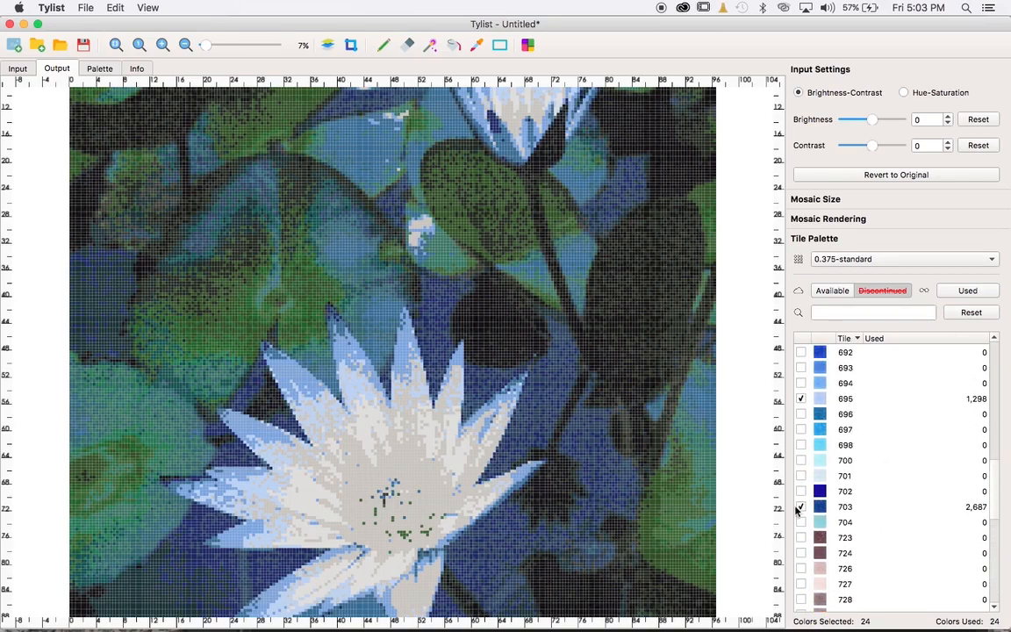
{"action": "left_click", "coordinate": [801, 507]}
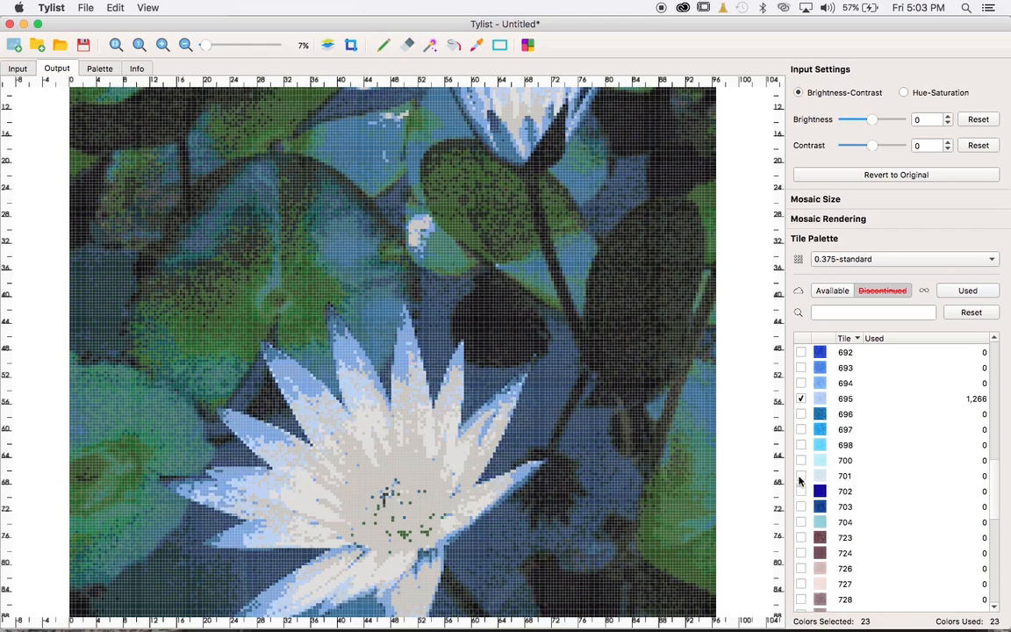
- Add the light blue tiles 701, 698, 704 and 694 to the selected palette
{"action": "left_click", "coordinate": [800, 476]}
{"action": "scroll", "coordinate": [800, 475], "scroll_direction": "down", "scroll_amount": 3}
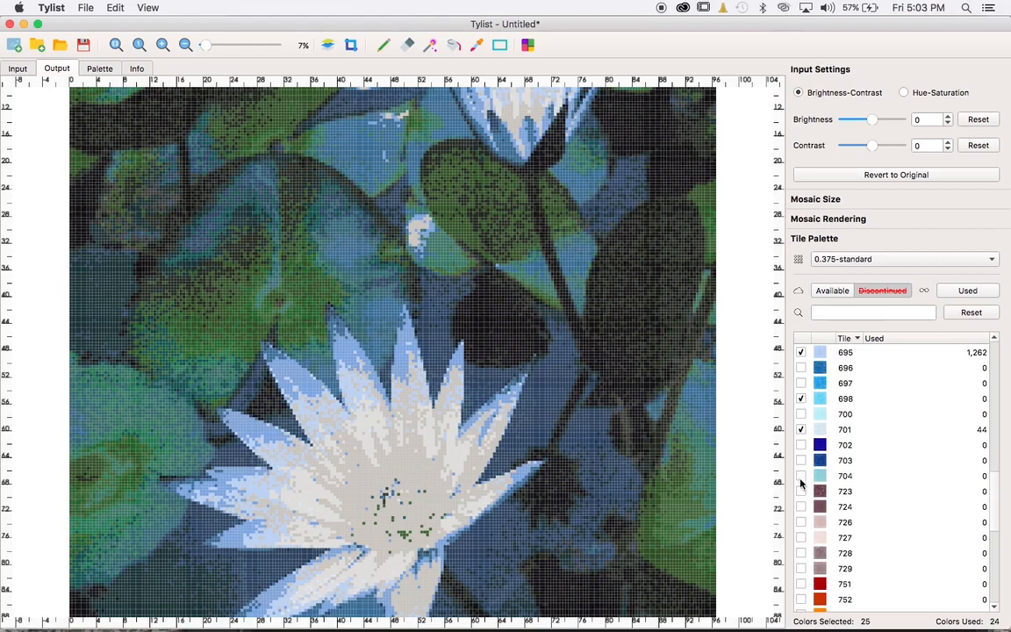
{"action": "left_click", "coordinate": [801, 506]}
{"action": "left_click", "coordinate": [801, 507]}
{"action": "left_click", "coordinate": [800, 476]}
{"action": "scroll", "coordinate": [802, 477], "scroll_direction": "up", "scroll_amount": 5}
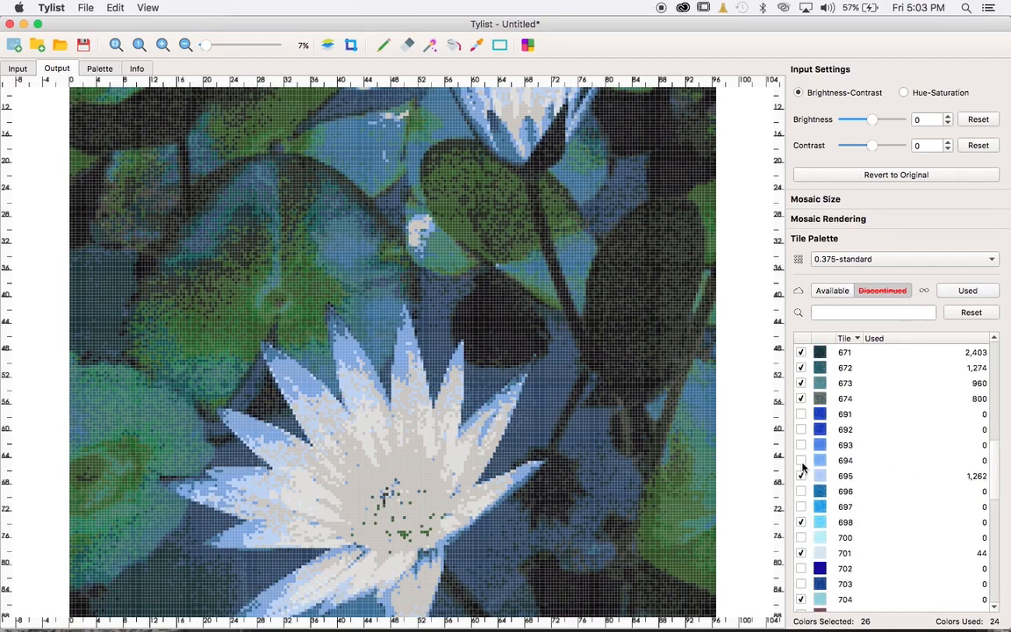
{"action": "left_click", "coordinate": [801, 460]}
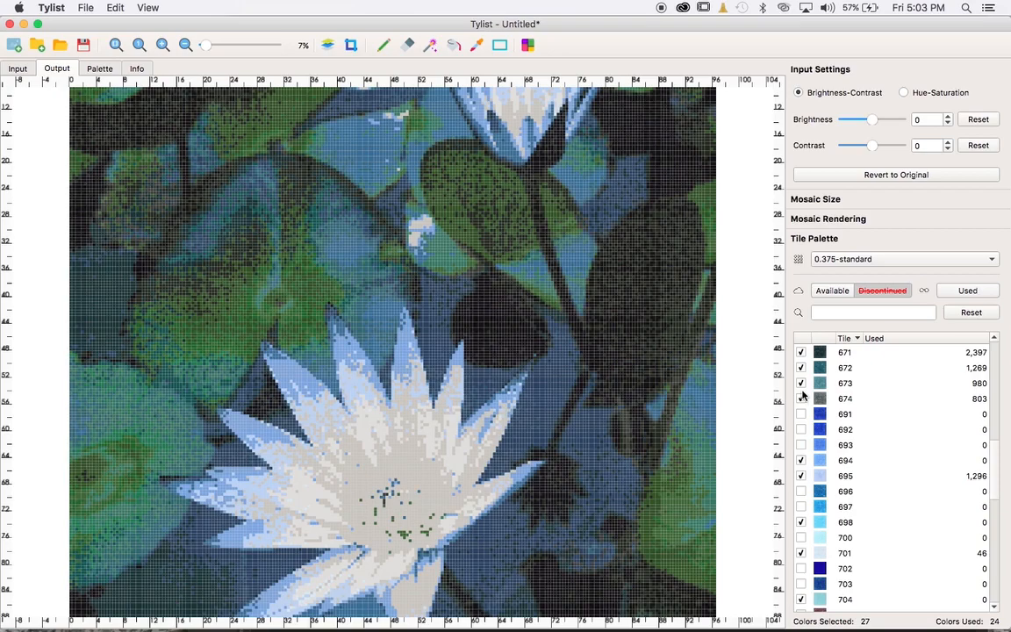
- Exclude the dark tile 671 from the palette and keep tile 663 selected
{"action": "left_click", "coordinate": [801, 353]}
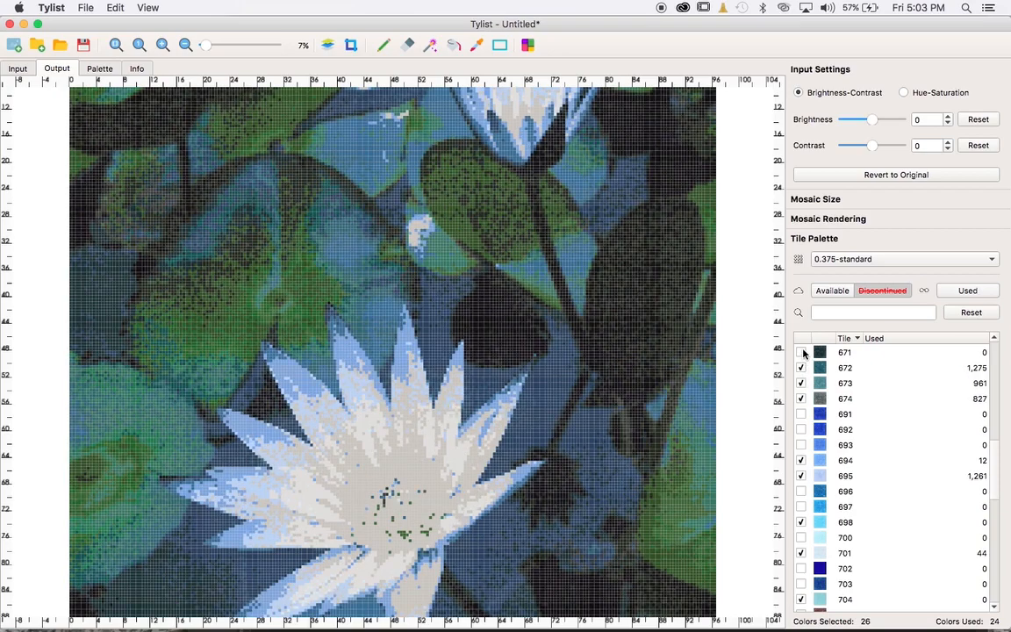
{"action": "scroll", "coordinate": [805, 438], "scroll_direction": "up", "scroll_amount": 6}
{"action": "left_click", "coordinate": [801, 445]}
{"action": "left_click", "coordinate": [801, 445]}
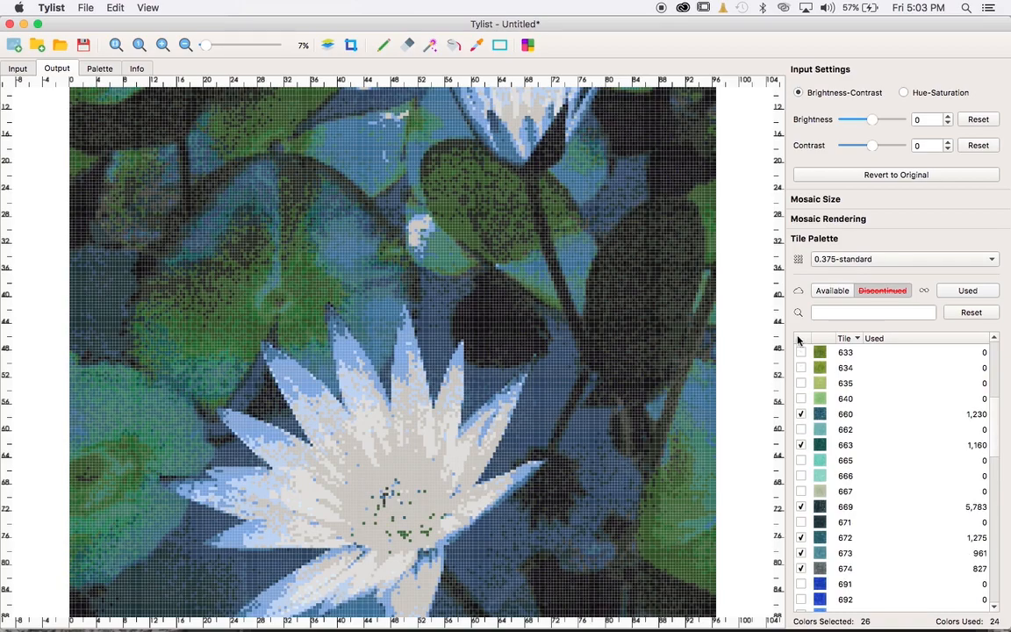
- Collapse Tile Palette, expand the Grout settings and look through the General and Bostik::Dimension grout colors
{"action": "left_click", "coordinate": [807, 242]}
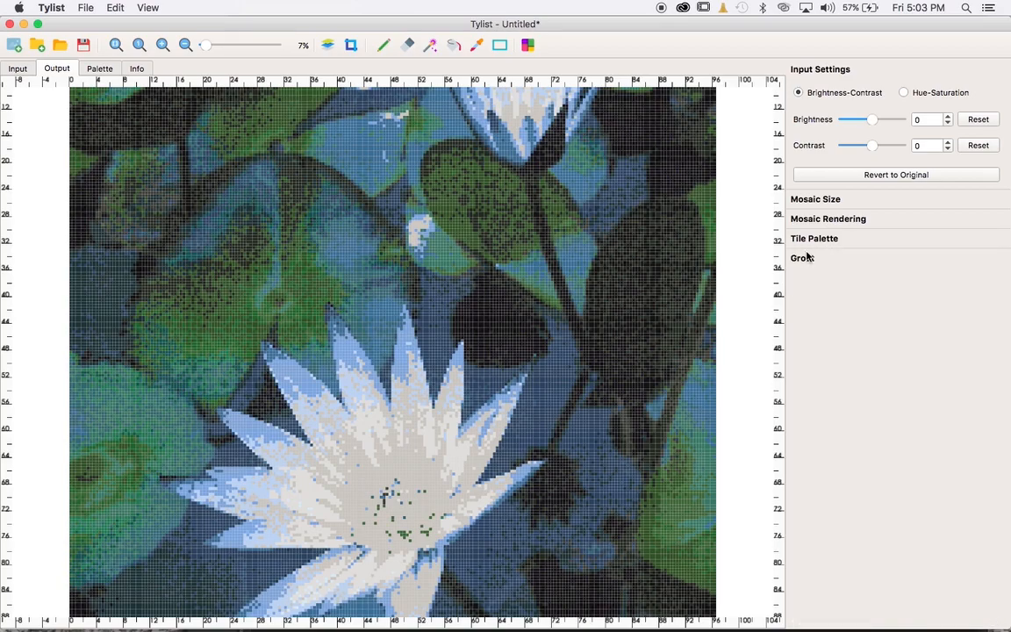
{"action": "left_click", "coordinate": [807, 259]}
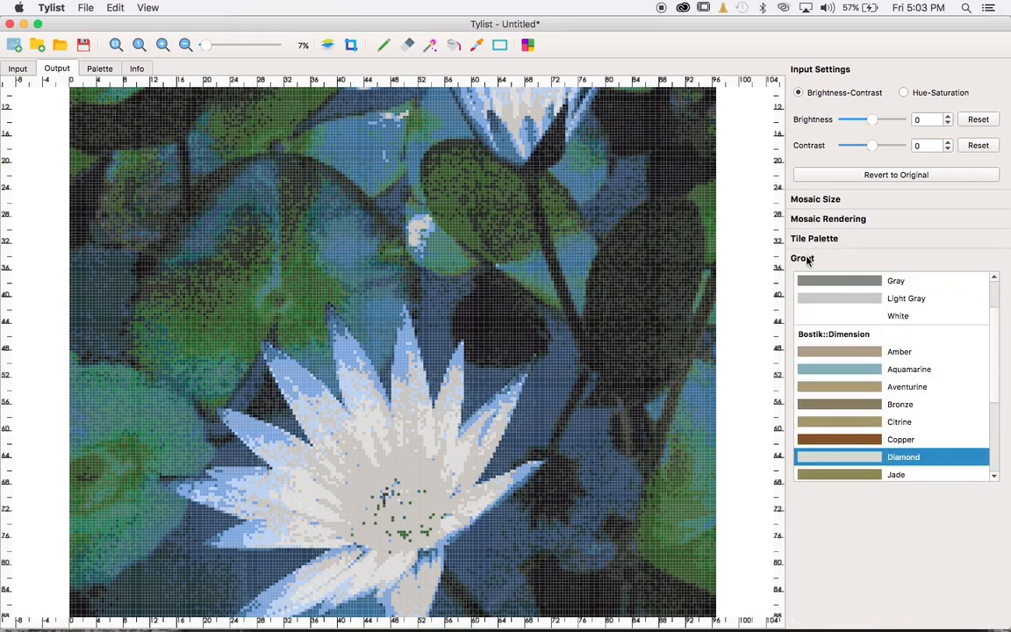
{"action": "scroll", "coordinate": [926, 405], "scroll_direction": "up", "scroll_amount": 3}
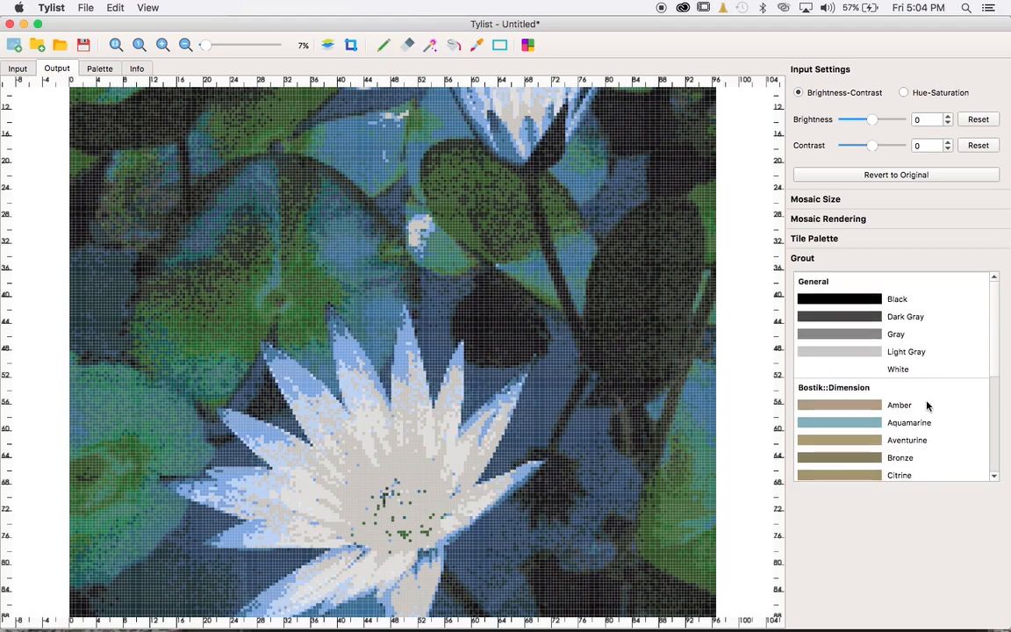
{"action": "scroll", "coordinate": [927, 404], "scroll_direction": "down", "scroll_amount": 6}
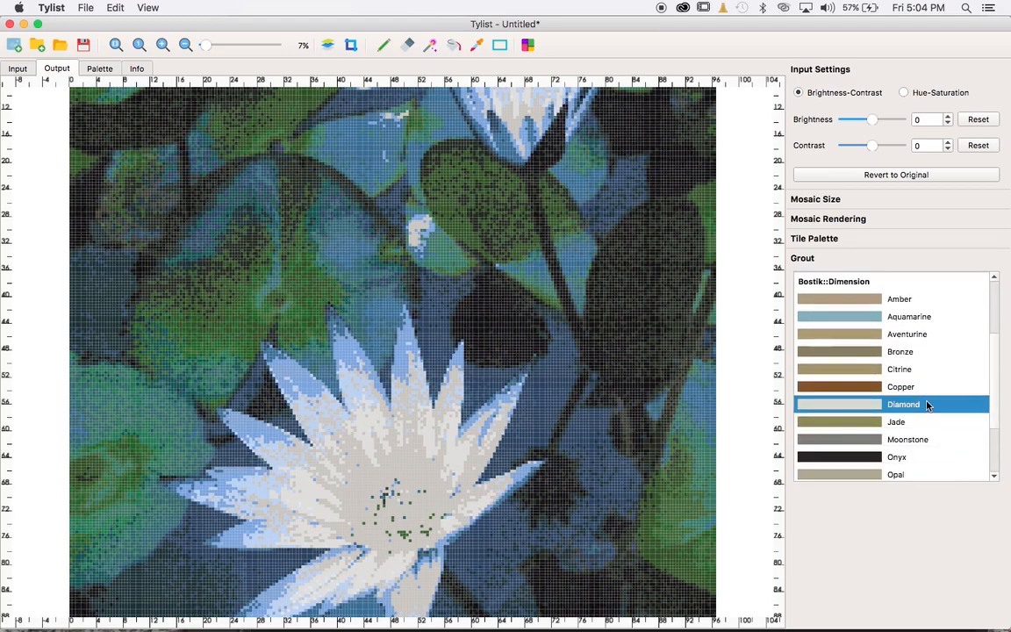
{"action": "scroll", "coordinate": [862, 406], "scroll_direction": "up", "scroll_amount": 5}
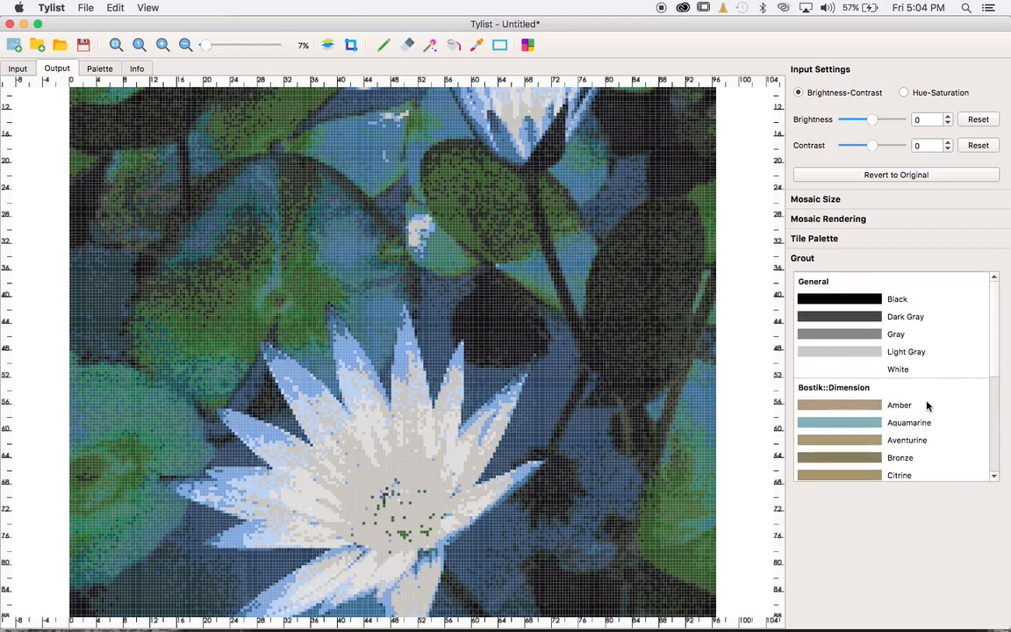
- Compare Black, Gray, Light Gray, Amber, Aquamarine and Aventurine grout on the mosaic, settle on Dark Gray and collapse the Grout settings
{"action": "left_click", "coordinate": [860, 301]}
{"action": "left_click", "coordinate": [863, 318]}
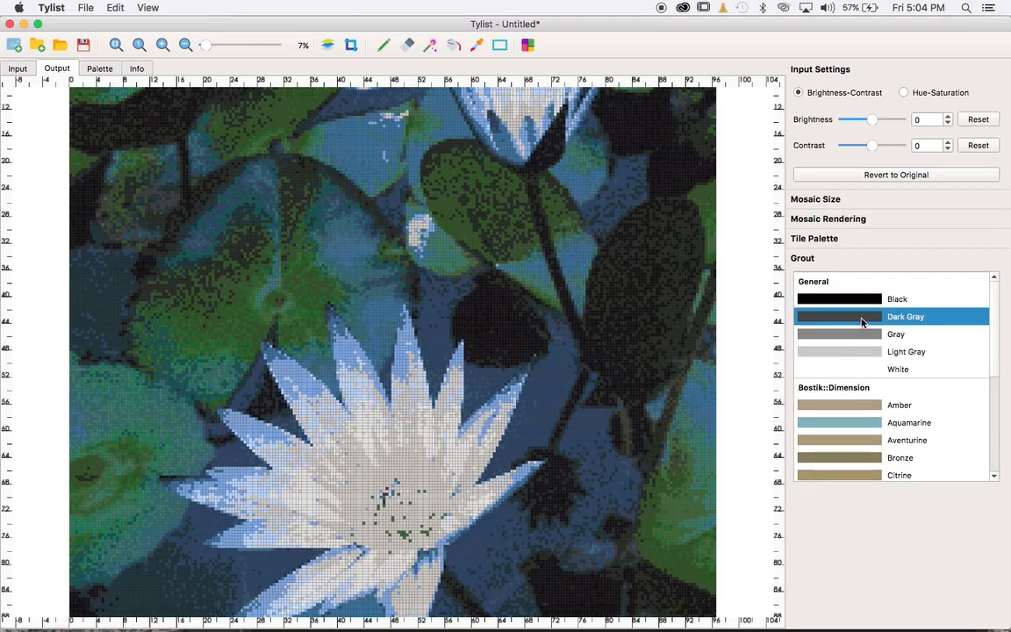
{"action": "left_click", "coordinate": [857, 340]}
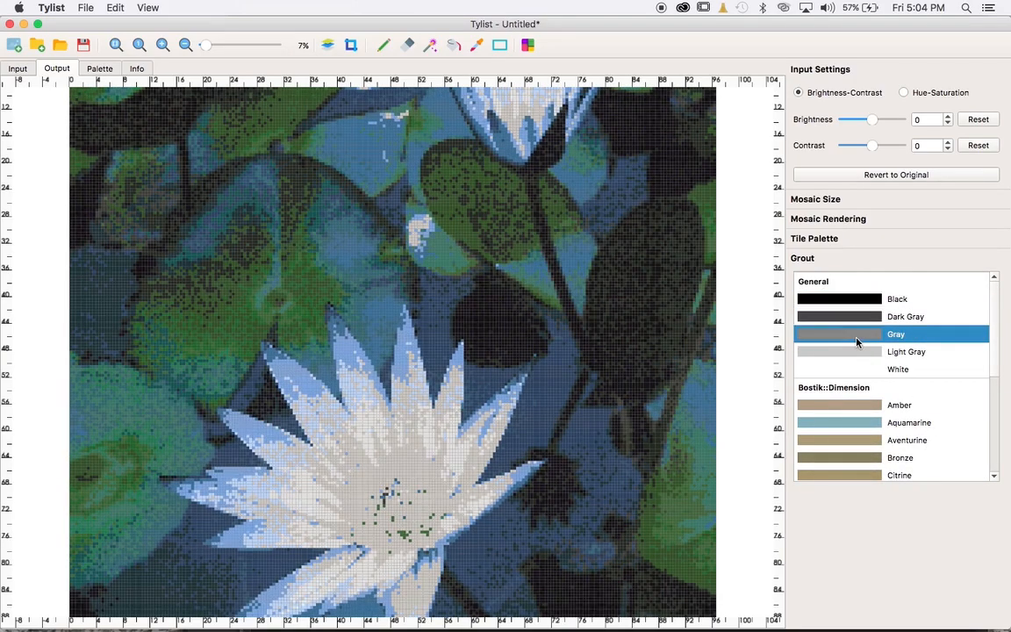
{"action": "left_click", "coordinate": [860, 352]}
{"action": "left_click", "coordinate": [860, 404]}
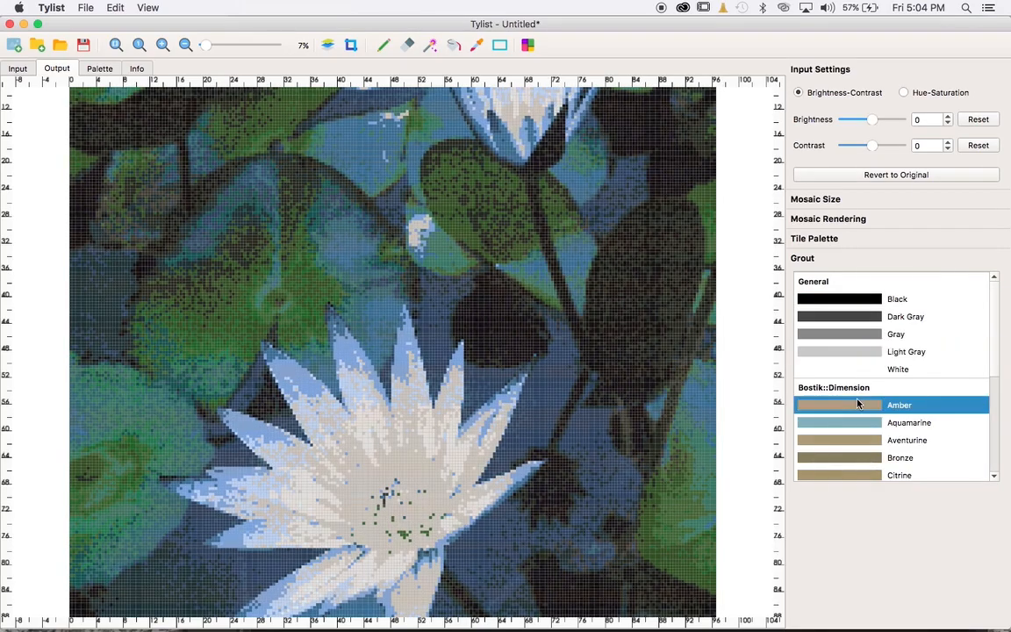
{"action": "left_click", "coordinate": [860, 422]}
{"action": "left_click", "coordinate": [857, 441]}
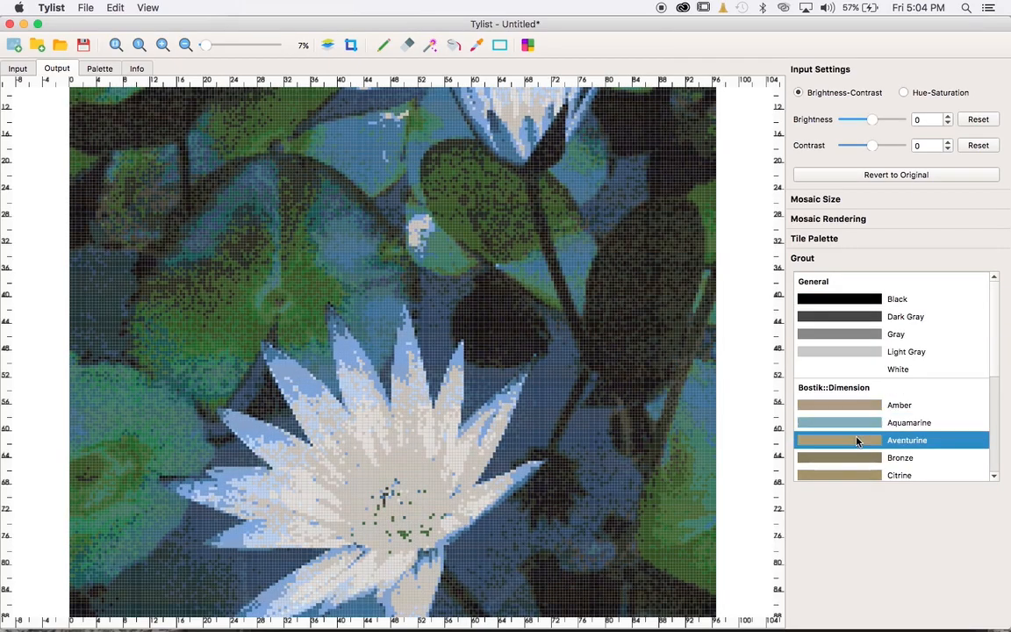
{"action": "left_click", "coordinate": [848, 318]}
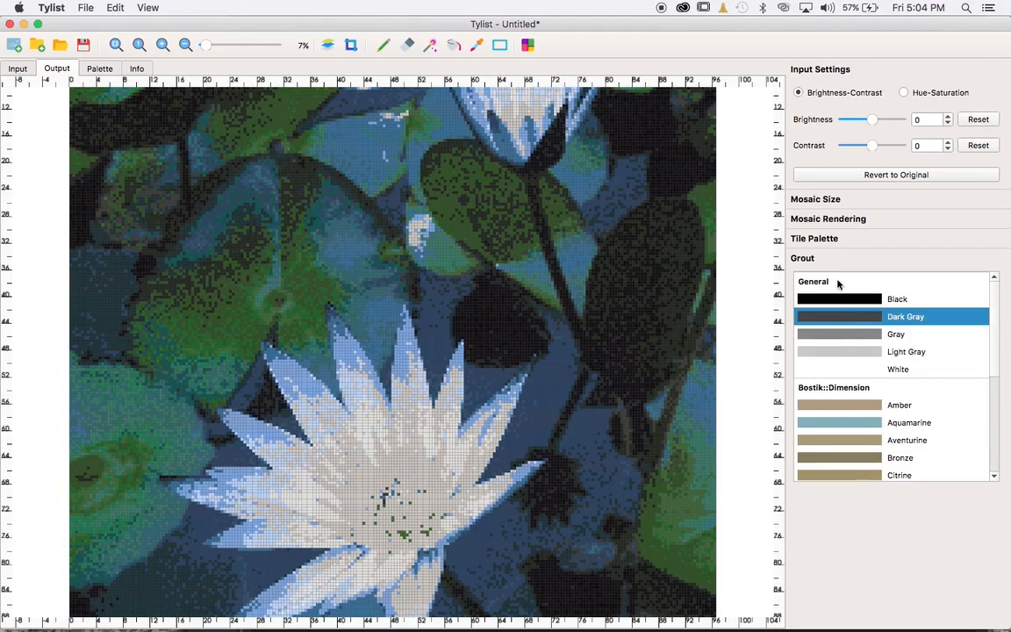
{"action": "left_click", "coordinate": [802, 258]}
- Open the Tile Palette window for choosing the current tile
{"action": "scroll", "coordinate": [547, 282], "scroll_direction": "down", "scroll_amount": 2}
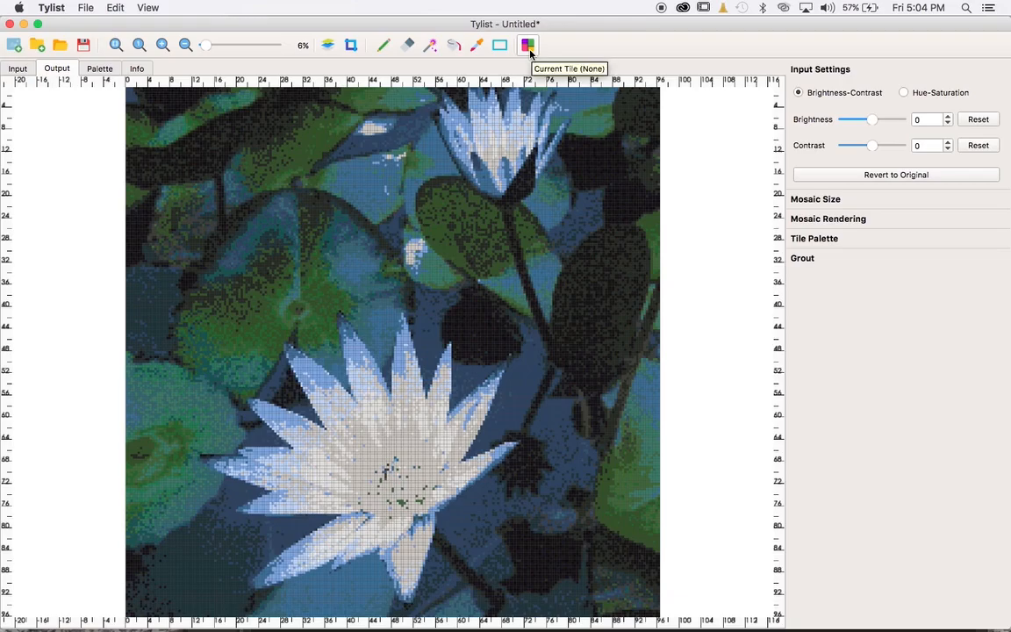
{"action": "left_click", "coordinate": [527, 48]}
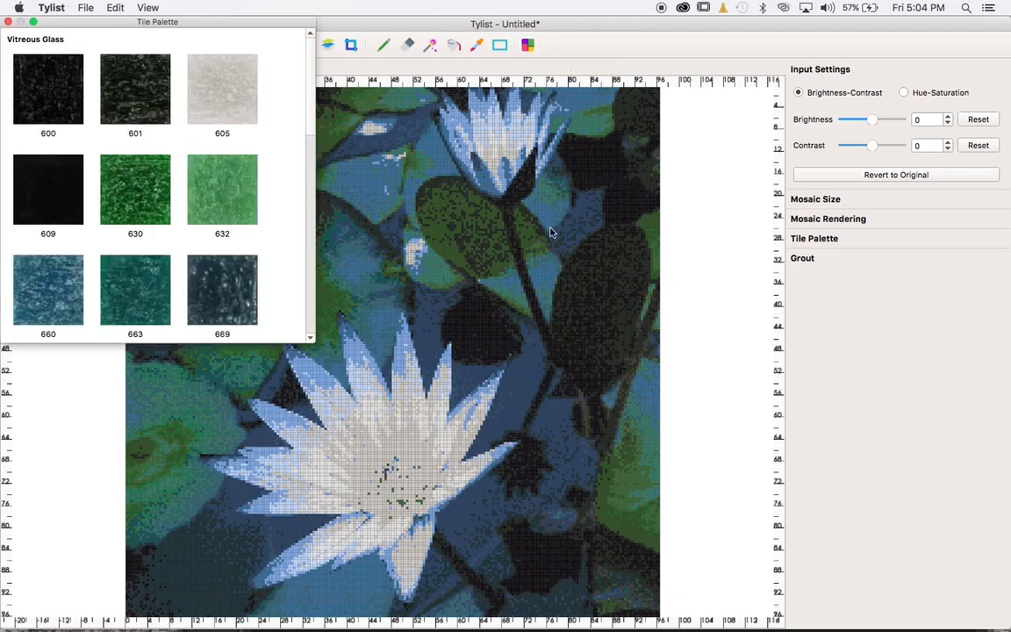
{"action": "key", "text": "super+equal"}
{"action": "key", "text": "super+equal"}
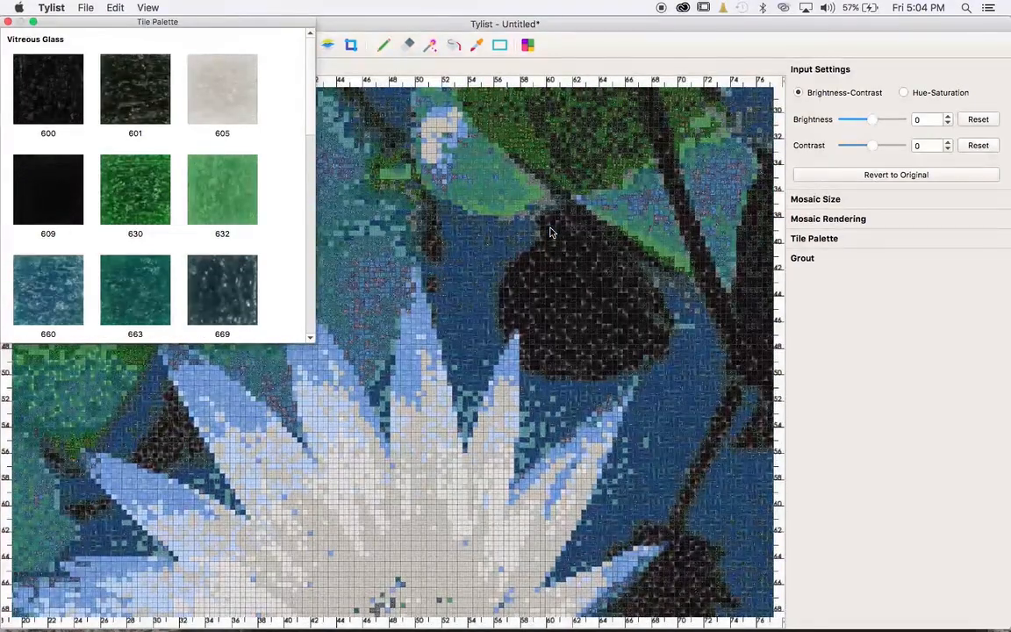
- Try tiles 632, 630, 669 and 673 as the current tile and settle on the dark green tile 663
{"action": "left_click", "coordinate": [223, 180]}
{"action": "left_click", "coordinate": [134, 175]}
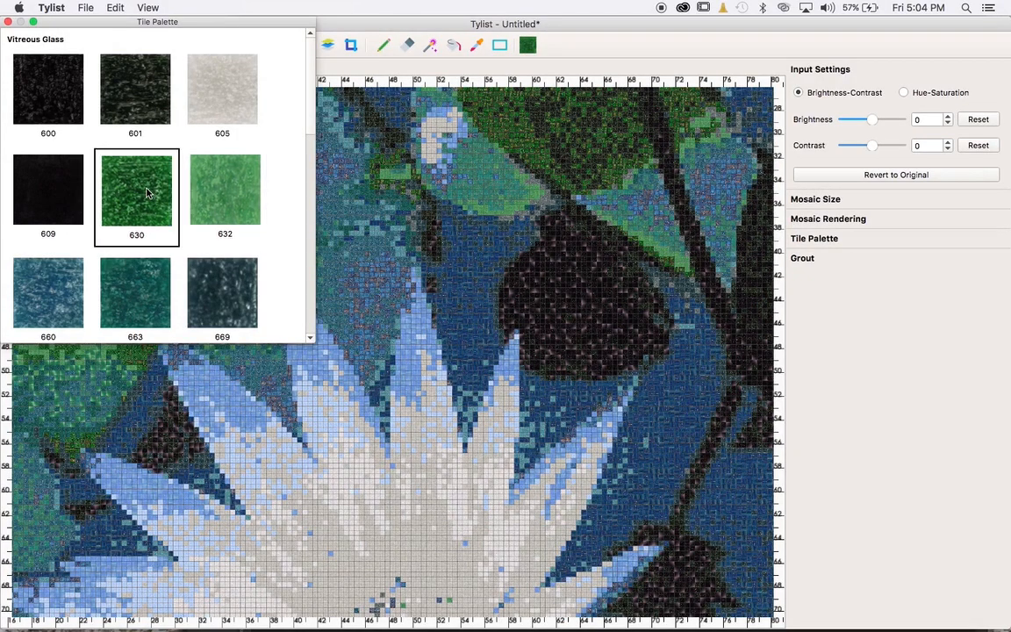
{"action": "left_click", "coordinate": [152, 270]}
{"action": "left_click", "coordinate": [230, 256]}
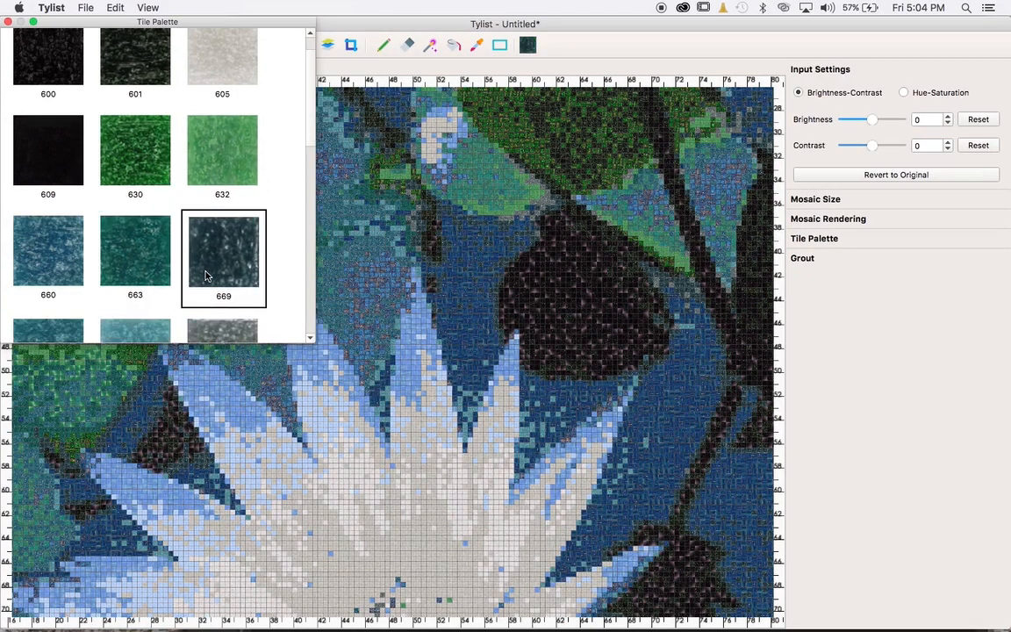
{"action": "scroll", "coordinate": [234, 255], "scroll_direction": "down", "scroll_amount": 2}
{"action": "scroll", "coordinate": [234, 255], "scroll_direction": "down", "scroll_amount": 2}
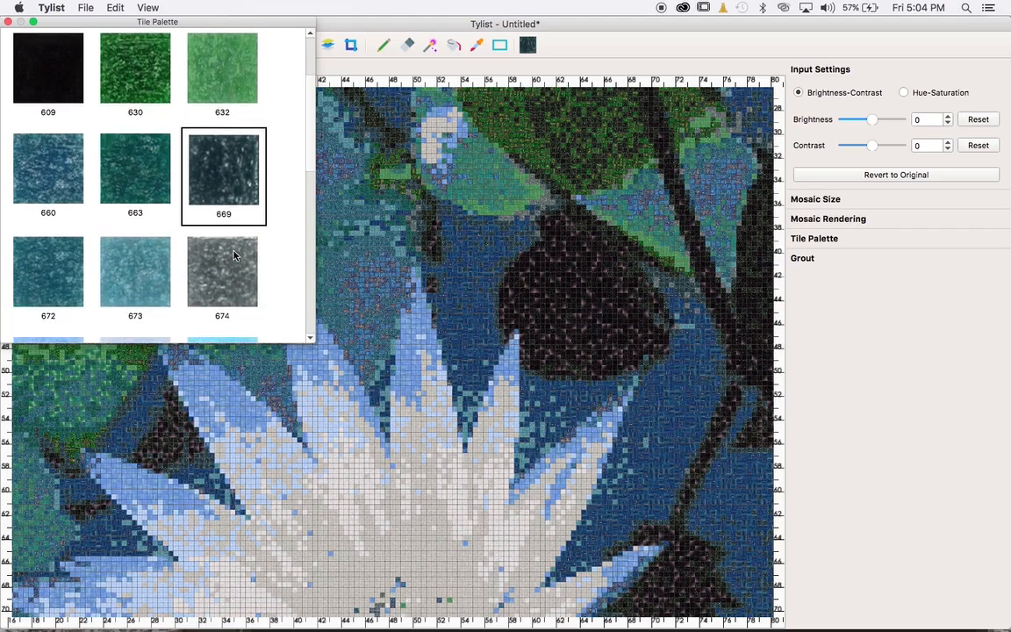
{"action": "left_click", "coordinate": [139, 264]}
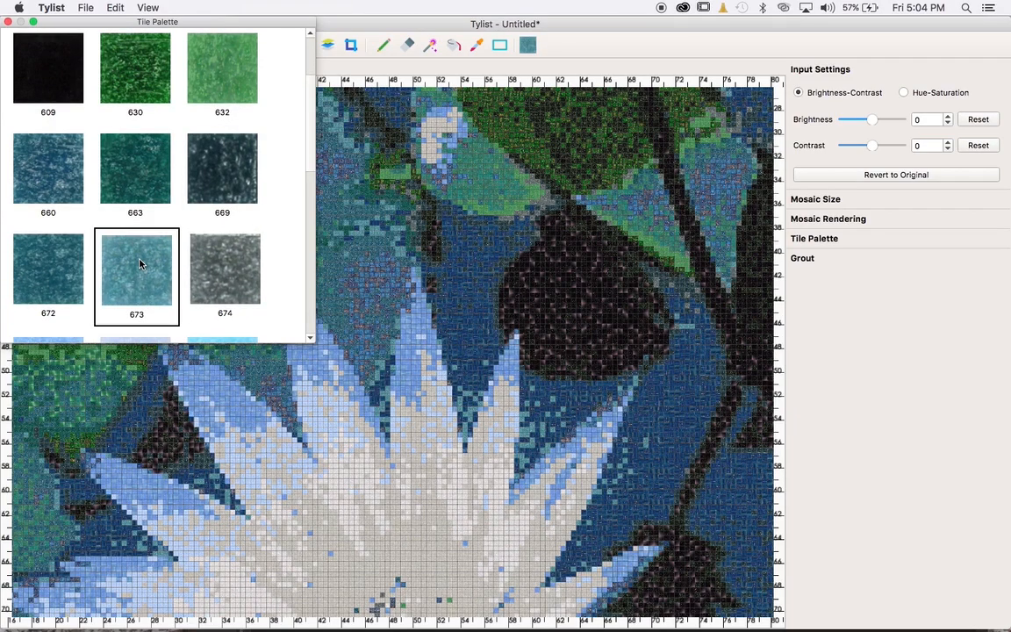
{"action": "left_click", "coordinate": [137, 175]}
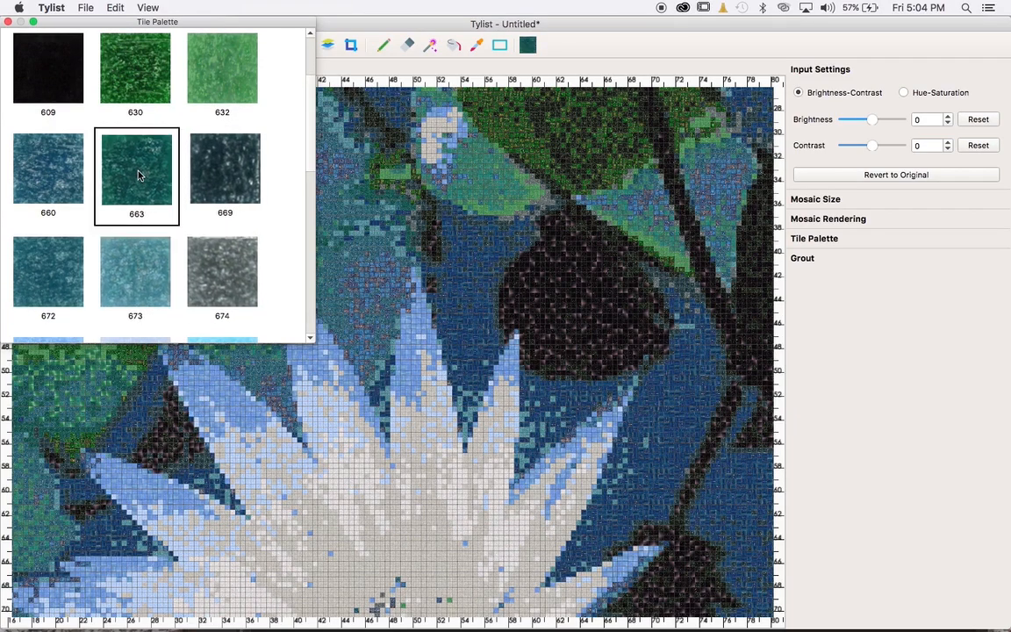
- Paint single tiles of the dark green tile 663 onto the blue background and the dark leaf with the pencil
{"action": "scroll", "coordinate": [403, 296], "scroll_direction": "up", "scroll_amount": 5}
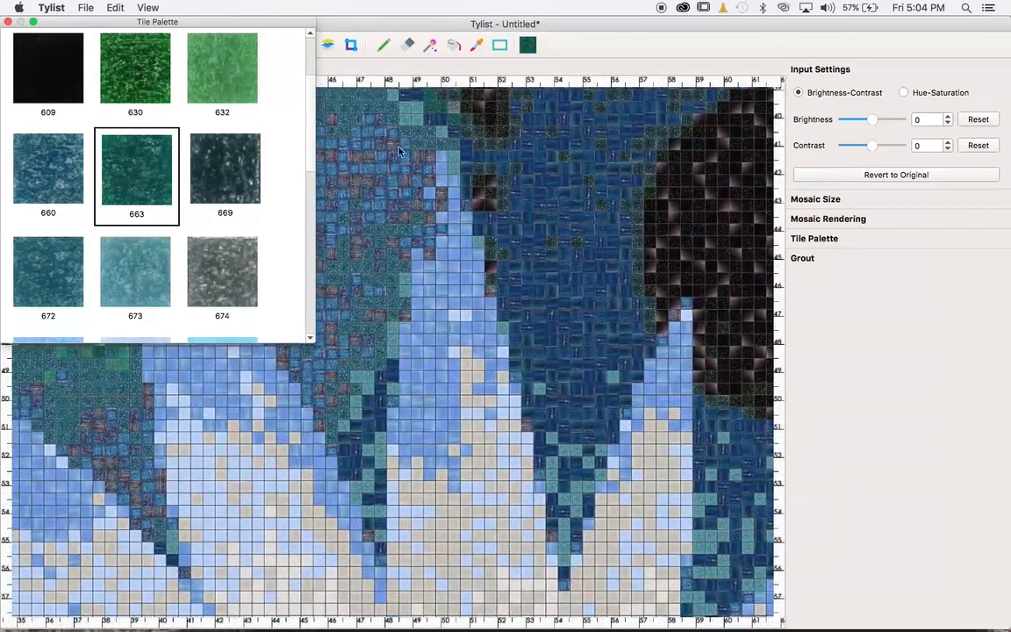
{"action": "left_click", "coordinate": [384, 49]}
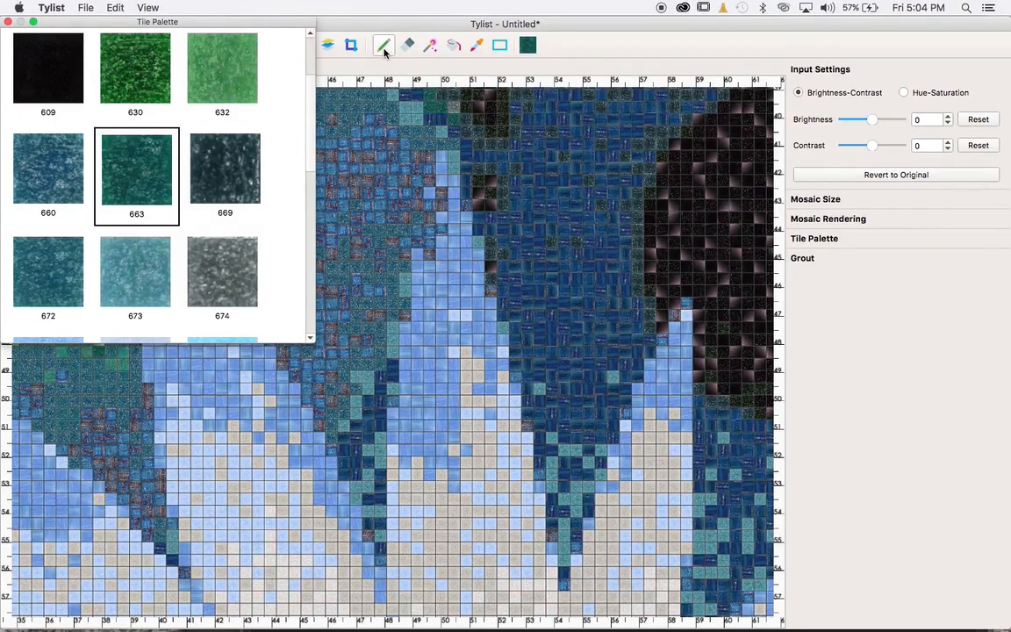
{"action": "left_click", "coordinate": [569, 242]}
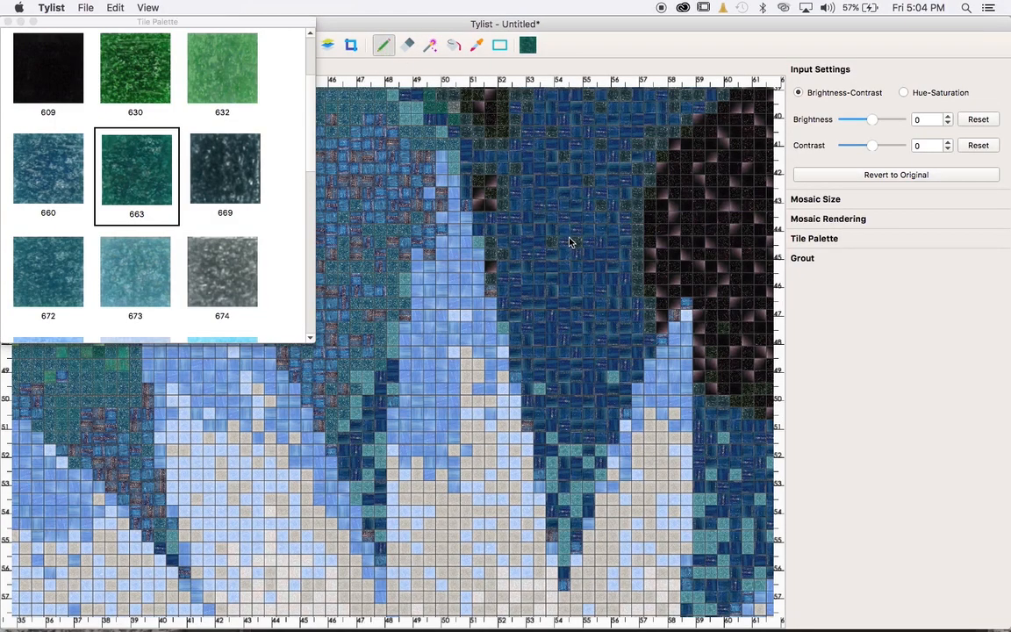
{"action": "left_click", "coordinate": [685, 218]}
{"action": "left_click", "coordinate": [723, 216]}
{"action": "left_click", "coordinate": [698, 240]}
{"action": "left_click", "coordinate": [722, 269]}
{"action": "left_click", "coordinate": [699, 269]}
{"action": "left_click", "coordinate": [748, 193]}
{"action": "left_click", "coordinate": [749, 263]}
- Erase a small block of tiles inside the dark leaf and refill it, along with scattered tiles around it, using tile 663
{"action": "left_click", "coordinate": [407, 45]}
{"action": "left_click", "coordinate": [724, 259]}
{"action": "left_click", "coordinate": [709, 252]}
{"action": "left_click", "coordinate": [713, 242]}
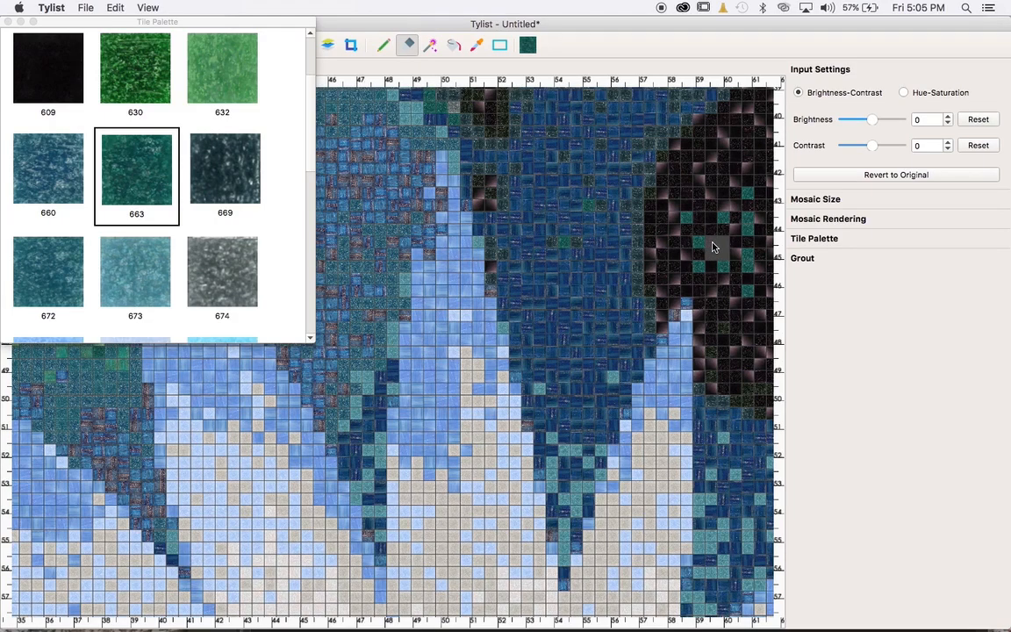
{"action": "left_click", "coordinate": [383, 45]}
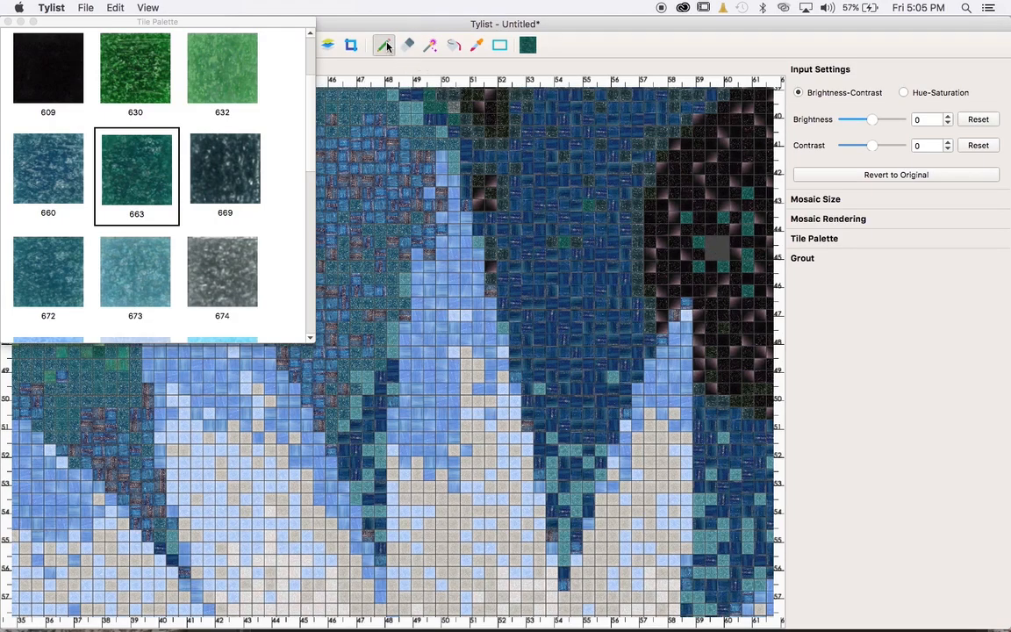
{"action": "left_click", "coordinate": [716, 246]}
{"action": "left_click", "coordinate": [723, 256]}
{"action": "left_click", "coordinate": [713, 256]}
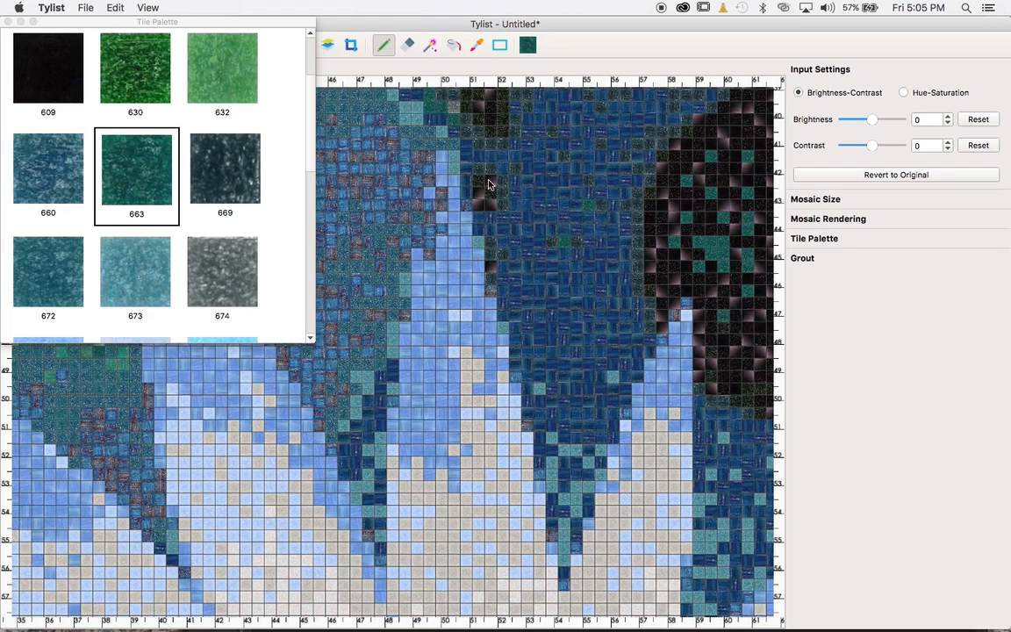
- Use the magic wand to highlight matching tiles across the mosaic, including the dark green 663 tiles
{"action": "left_click", "coordinate": [430, 48]}
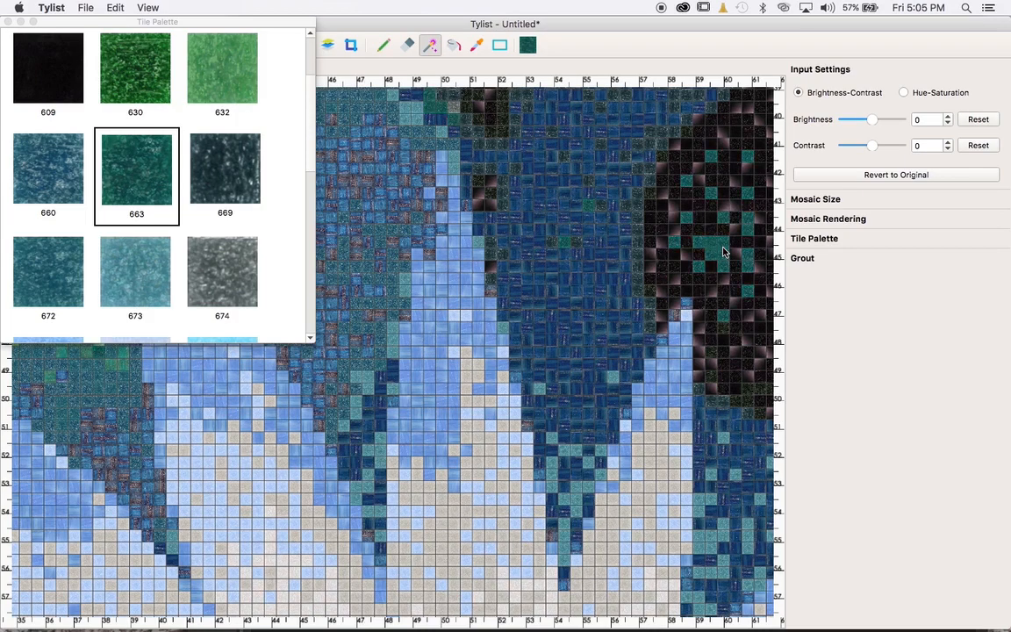
{"action": "left_click", "coordinate": [432, 361]}
{"action": "left_click", "coordinate": [564, 303]}
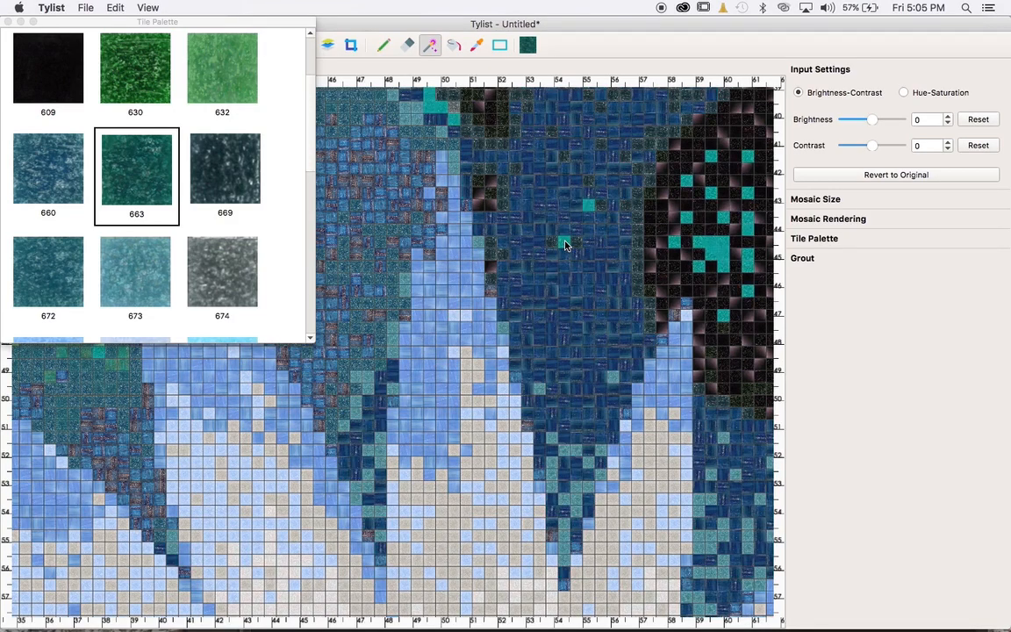
- Make tile 632 the current tile and replace the blue and gray tiles of the water lily's petals with it
{"action": "left_click", "coordinate": [454, 49]}
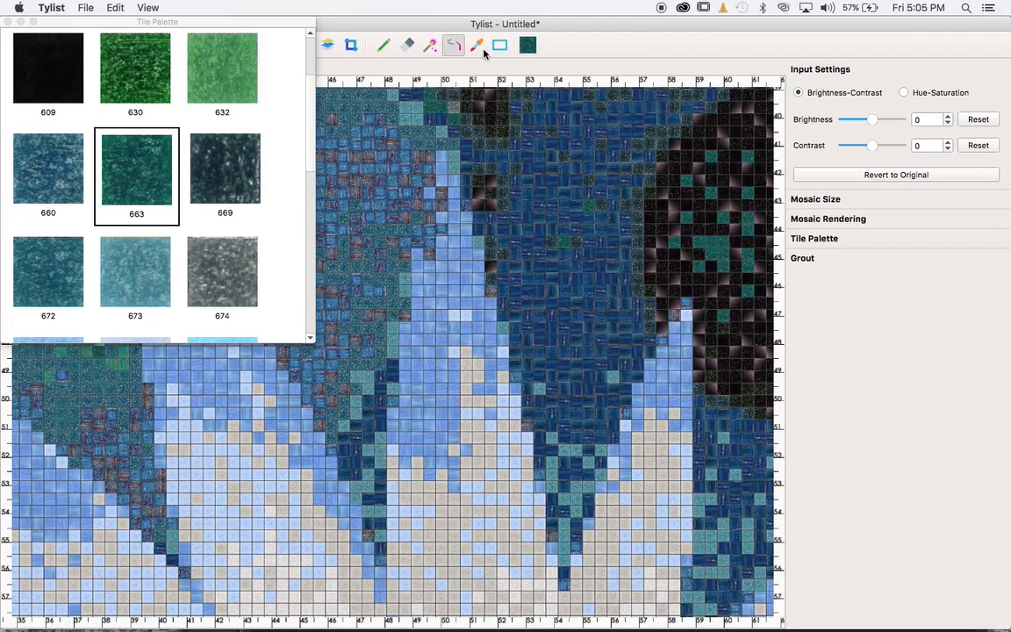
{"action": "left_click", "coordinate": [221, 82]}
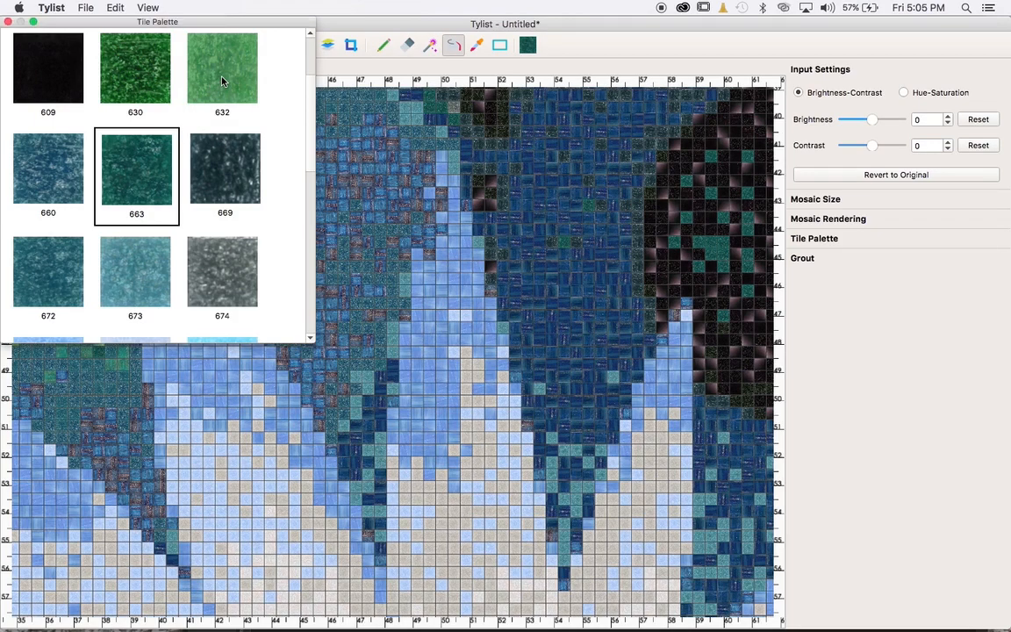
{"action": "left_click", "coordinate": [455, 46]}
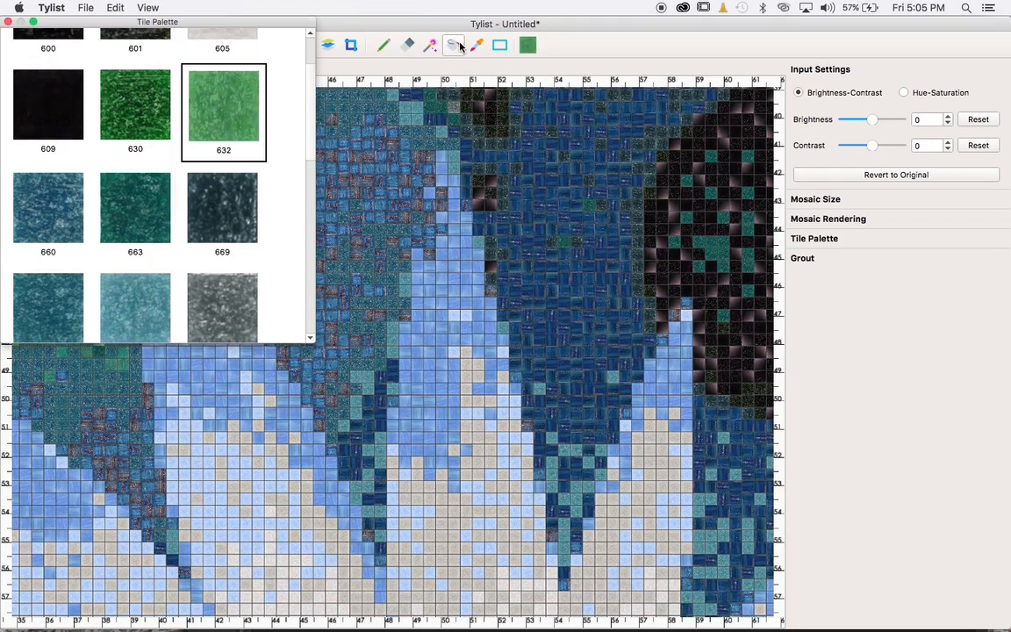
{"action": "left_click", "coordinate": [456, 264]}
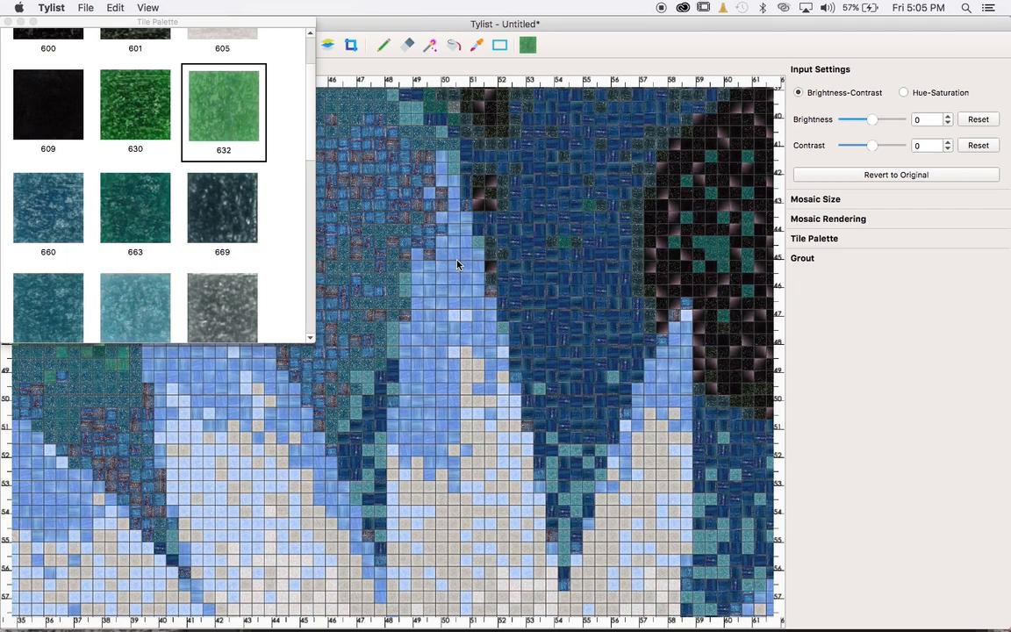
{"action": "left_click", "coordinate": [454, 45]}
{"action": "left_click", "coordinate": [452, 277]}
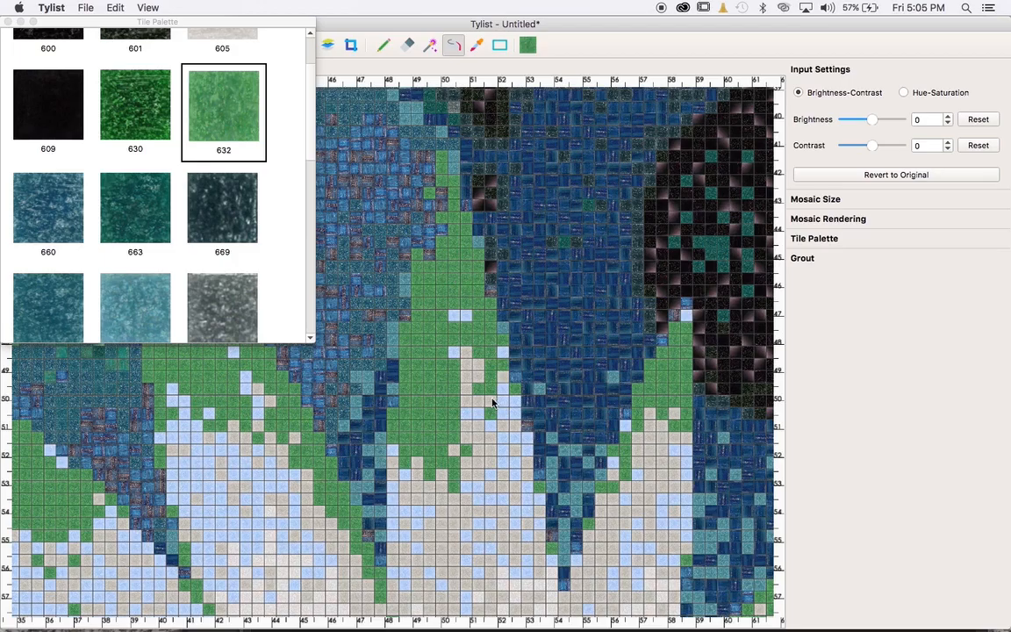
{"action": "left_click", "coordinate": [469, 394]}
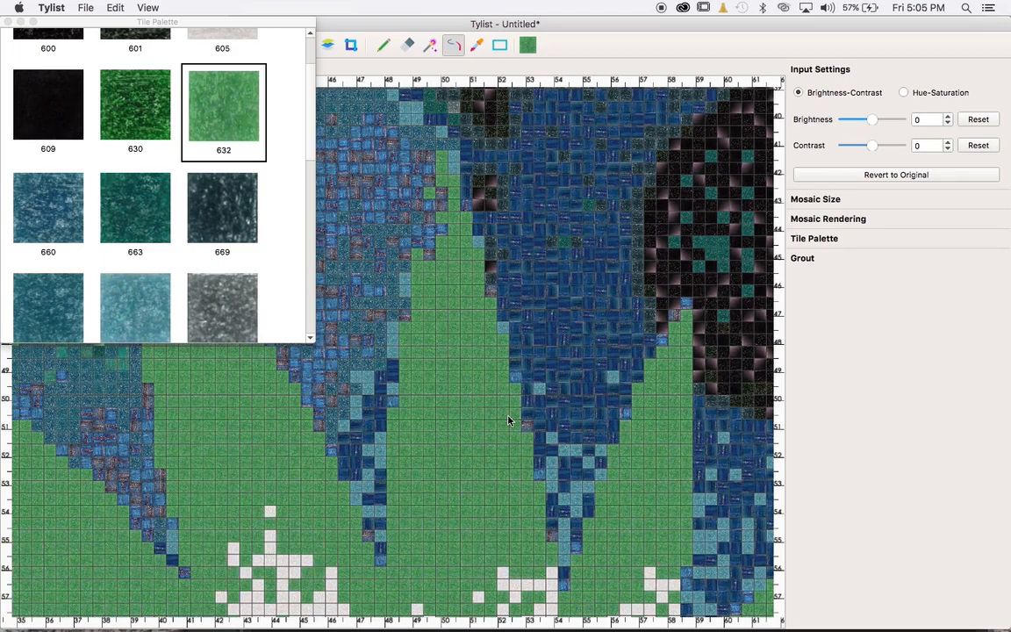
- Sample tiles 663, M690, M693 and M633 from the mosaic with the eyedropper, ending on M693 as the current tile
{"action": "key", "text": "super+minus"}
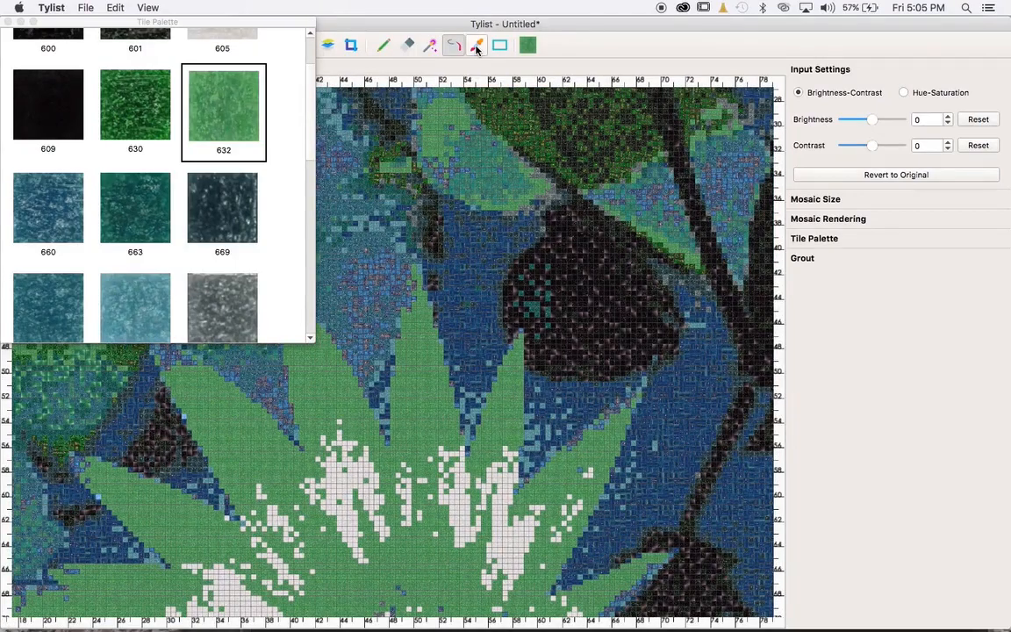
{"action": "left_click", "coordinate": [476, 48]}
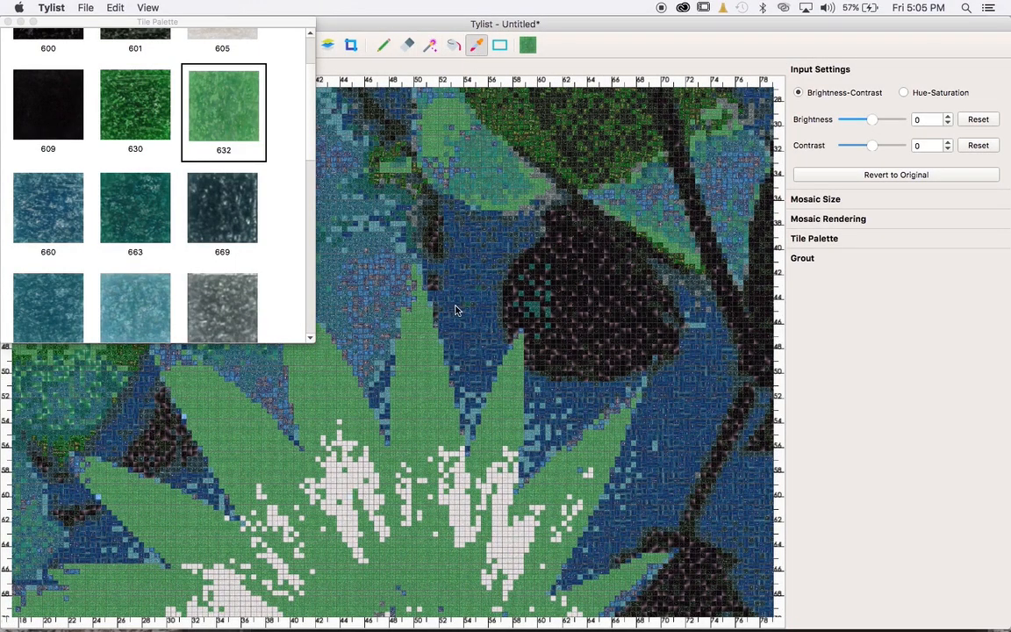
{"action": "left_click", "coordinate": [537, 308]}
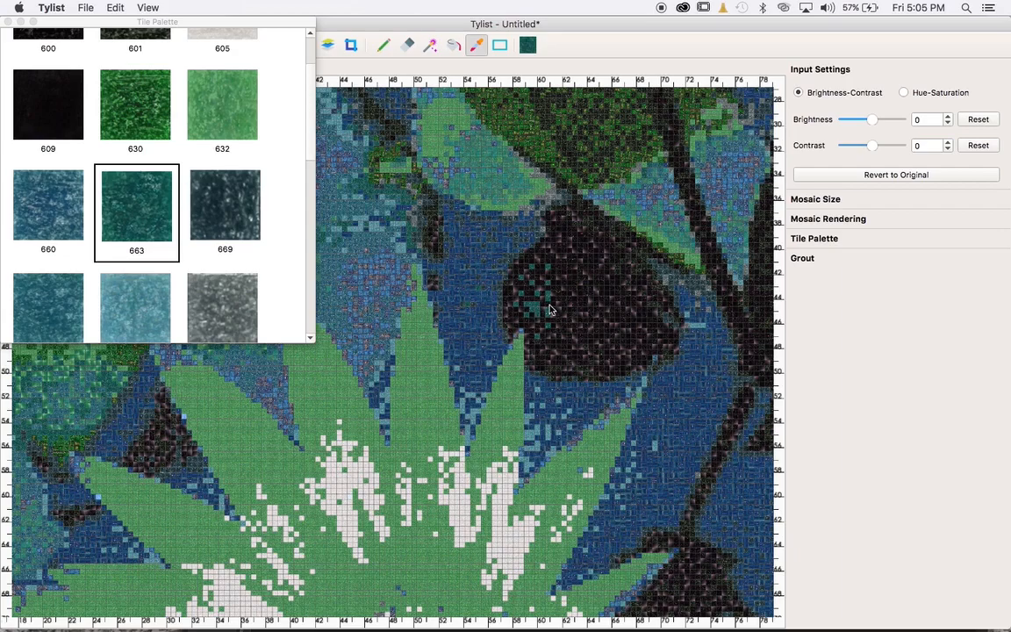
{"action": "left_click", "coordinate": [599, 277]}
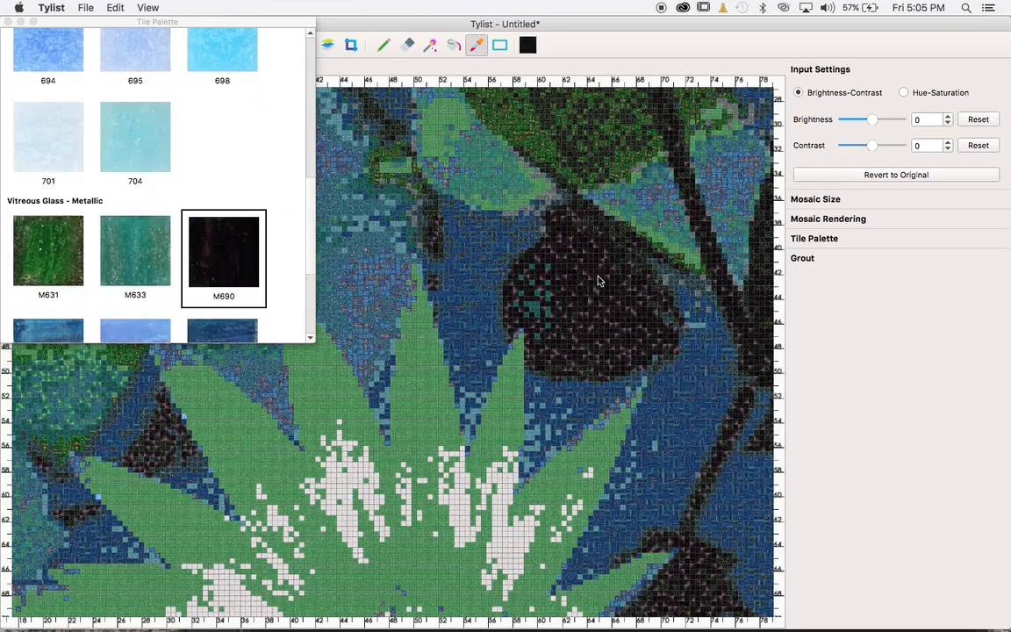
{"action": "left_click", "coordinate": [646, 197]}
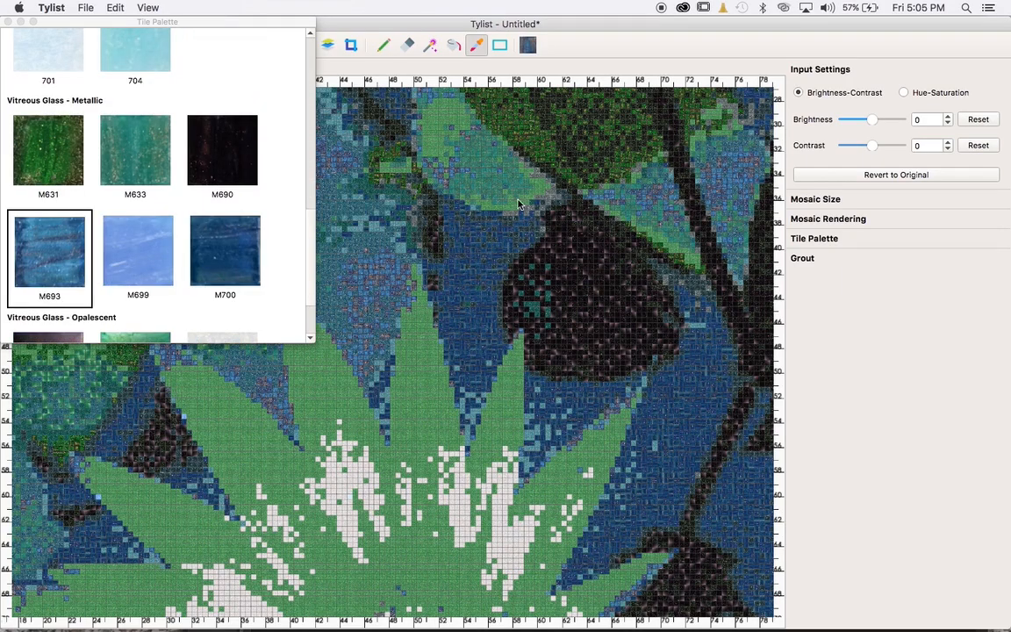
{"action": "left_click", "coordinate": [493, 193]}
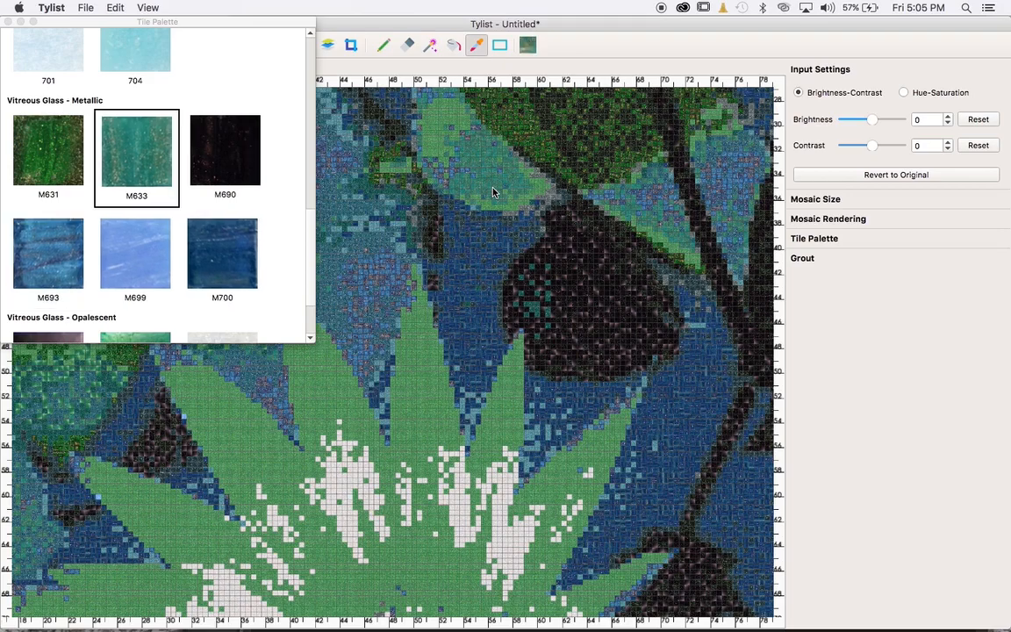
{"action": "left_click", "coordinate": [384, 342]}
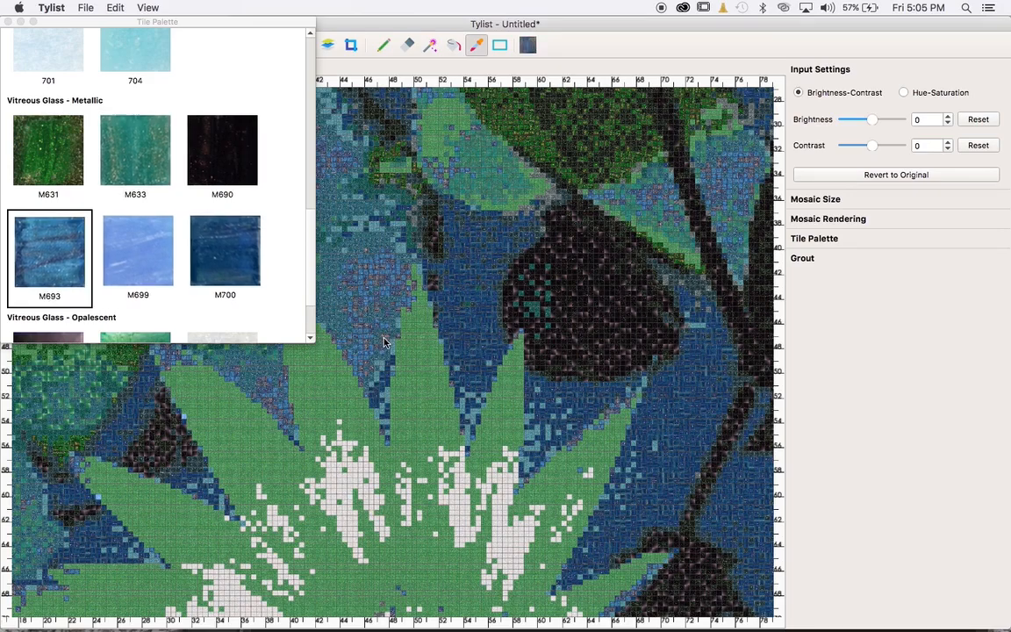
- Clear a rectangular block of tiles above the petals, covering much of the dark leaf and the blue background beside it
{"action": "left_click", "coordinate": [500, 45]}
{"action": "left_click_drag", "start_coordinate": [420, 200], "coordinate": [633, 359]}
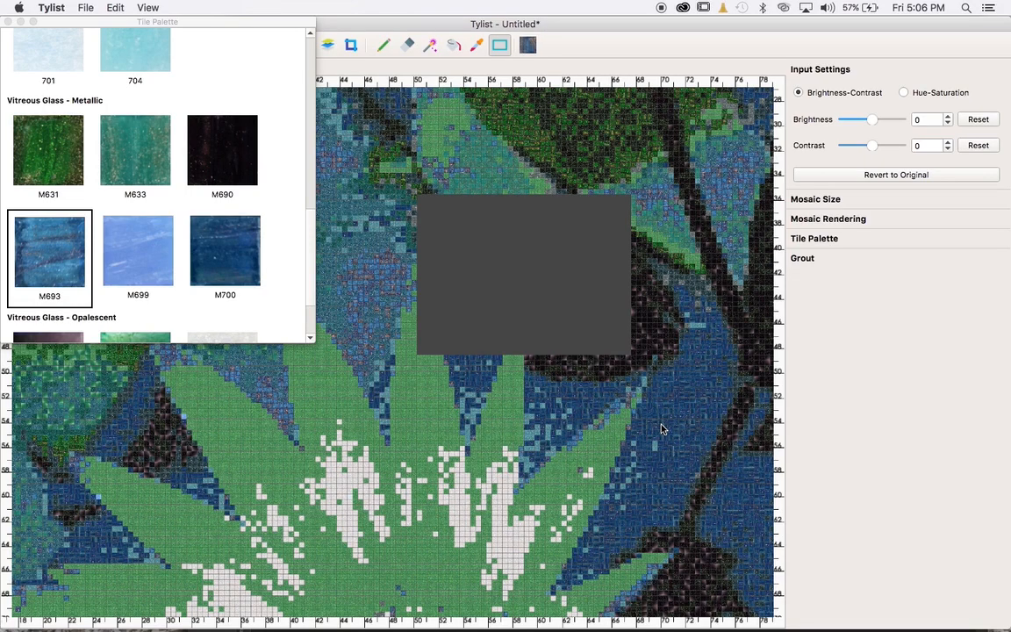
- Expand the Grout settings, compare Gray and Light Gray grout in the cleared area, and return to Dark Gray
{"action": "left_click", "coordinate": [803, 263]}
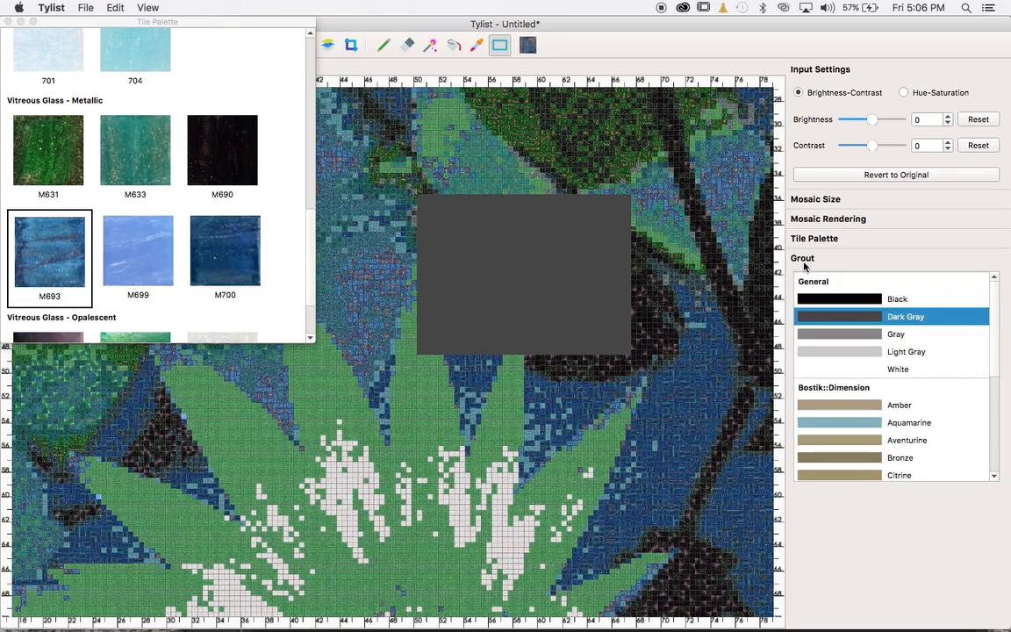
{"action": "left_click", "coordinate": [825, 335]}
{"action": "left_click", "coordinate": [829, 351]}
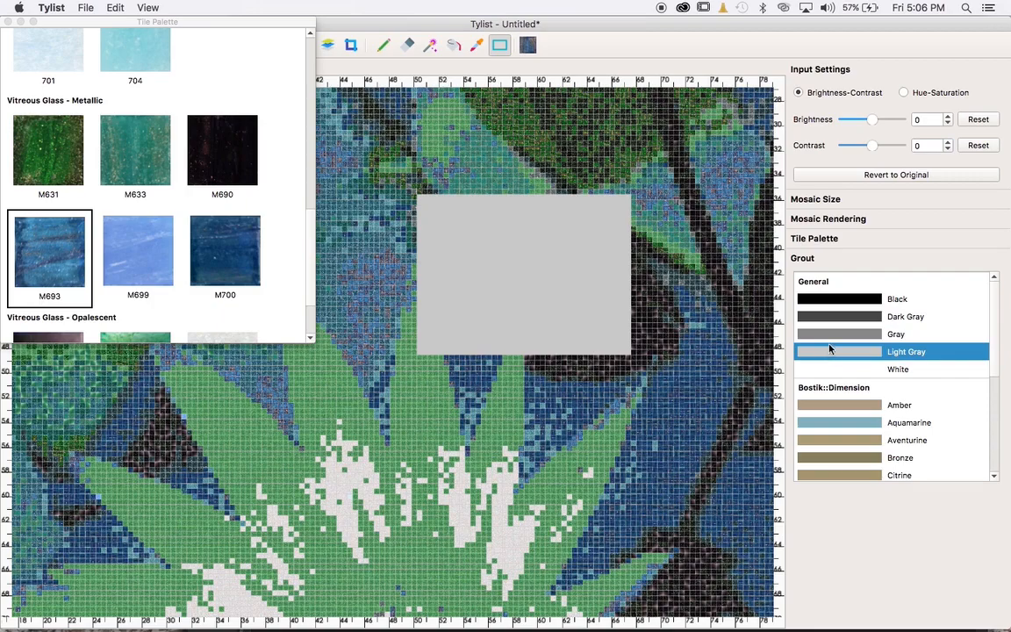
{"action": "left_click", "coordinate": [830, 335]}
{"action": "left_click", "coordinate": [830, 316]}
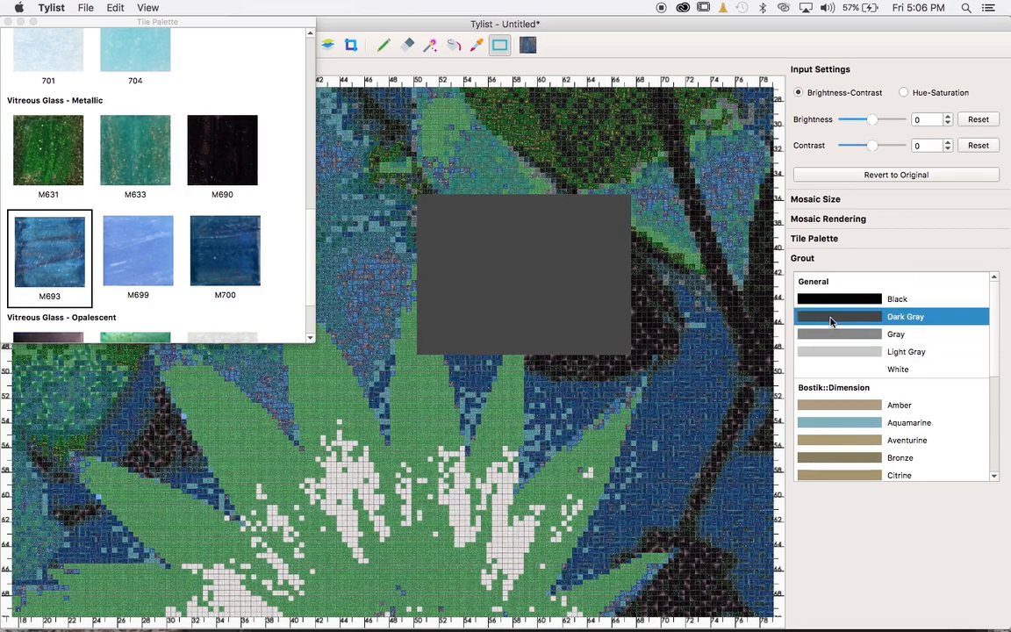
- Undo the last two grout color changes on the whole mosaic and redo them to restore Dark Gray
{"action": "key", "text": "super+z"}
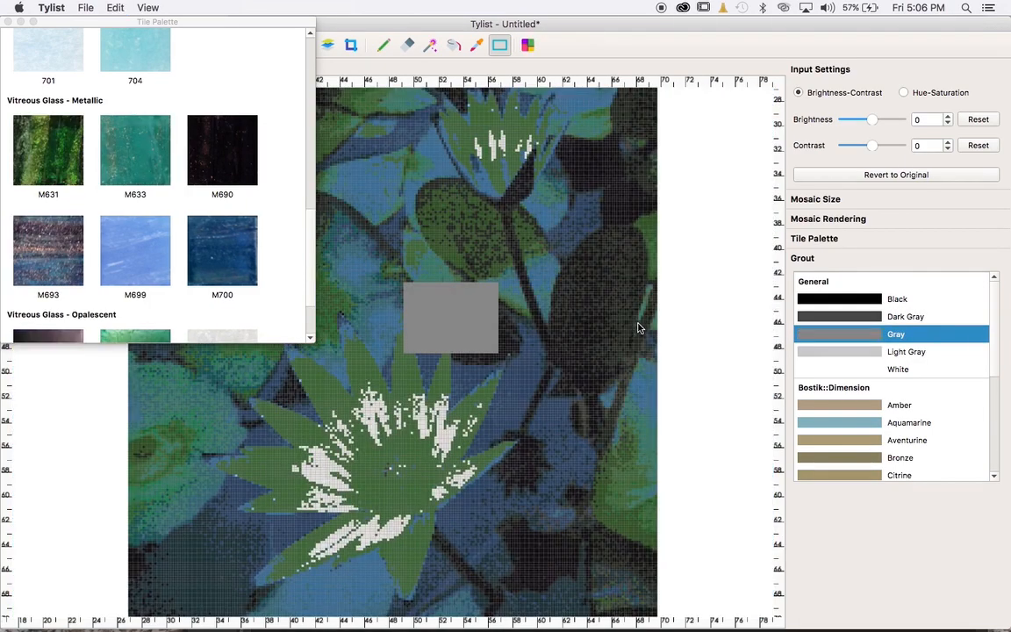
{"action": "key", "text": "super+z"}
{"action": "key", "text": "super+shift+z"}
{"action": "key", "text": "super+shift+z"}
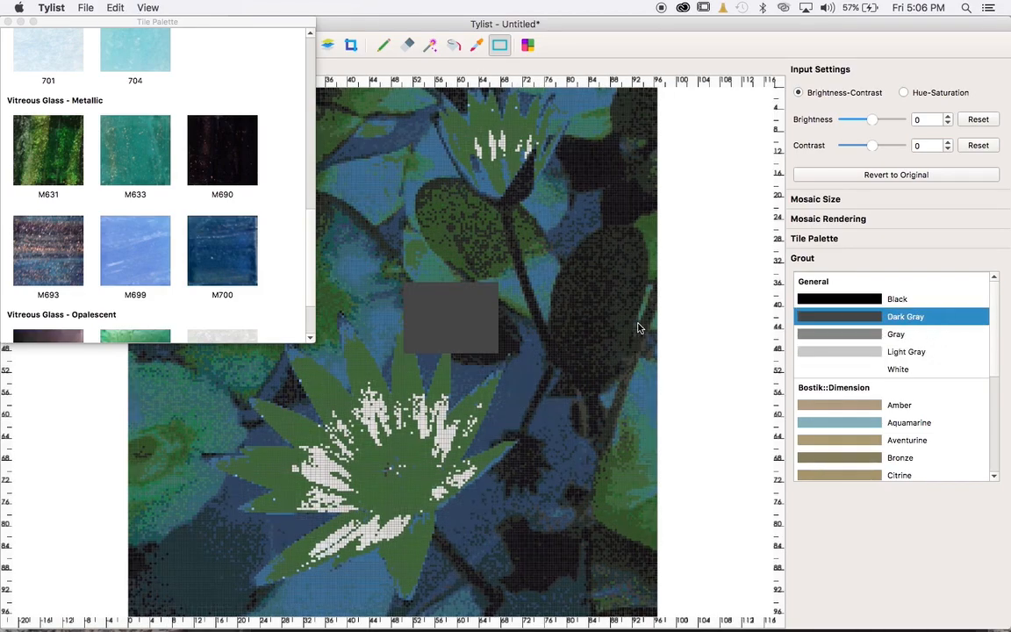
- Crop the mosaic from its upper edge down to a height of 44.63 in at a width of 96.60 in
{"action": "key", "text": "super+k"}
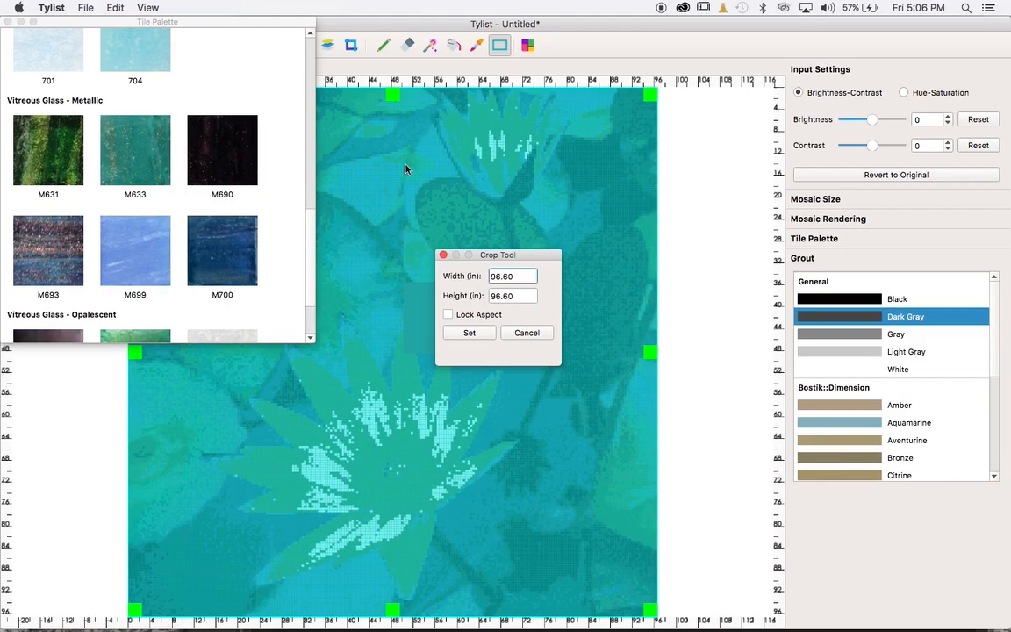
{"action": "left_click_drag", "start_coordinate": [394, 98], "coordinate": [395, 379]}
{"action": "left_click", "coordinate": [456, 338]}
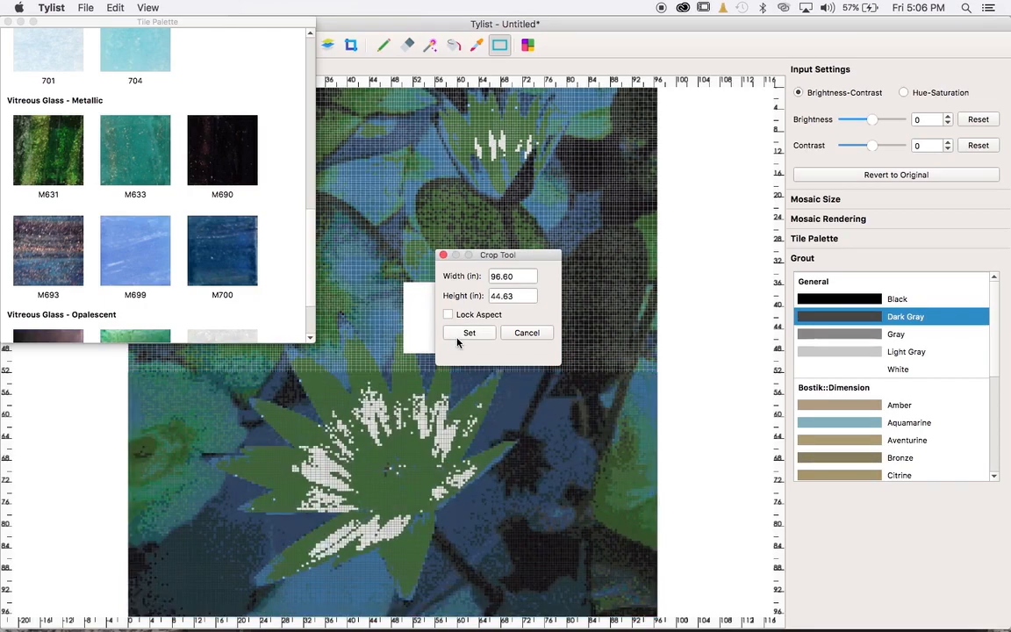